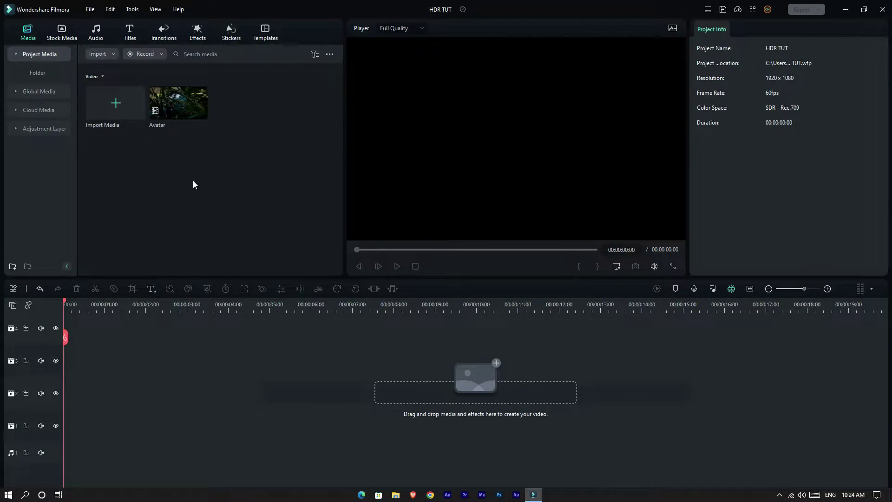
Place the Avatar clip on video track 1 and scrub through its frames
{"action": "left_click_drag", "start_coordinate": [191, 105], "coordinate": [20, 439]}
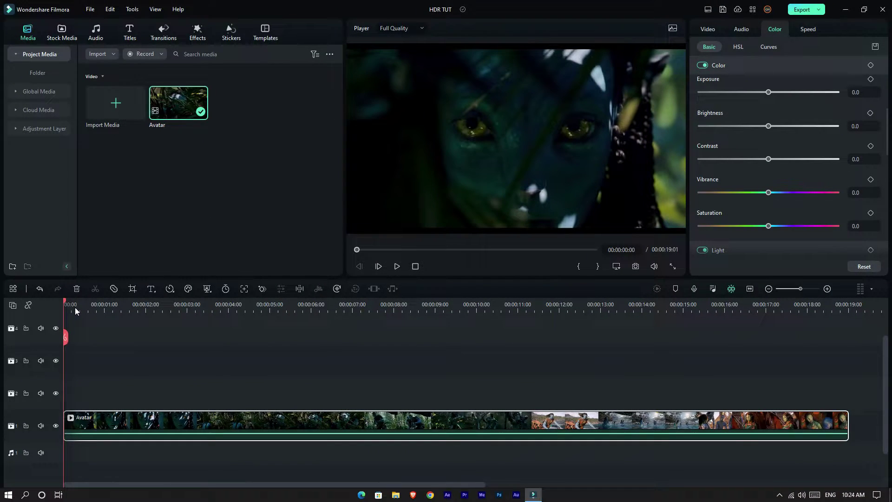
{"action": "left_click_drag", "start_coordinate": [75, 310], "coordinate": [313, 308]}
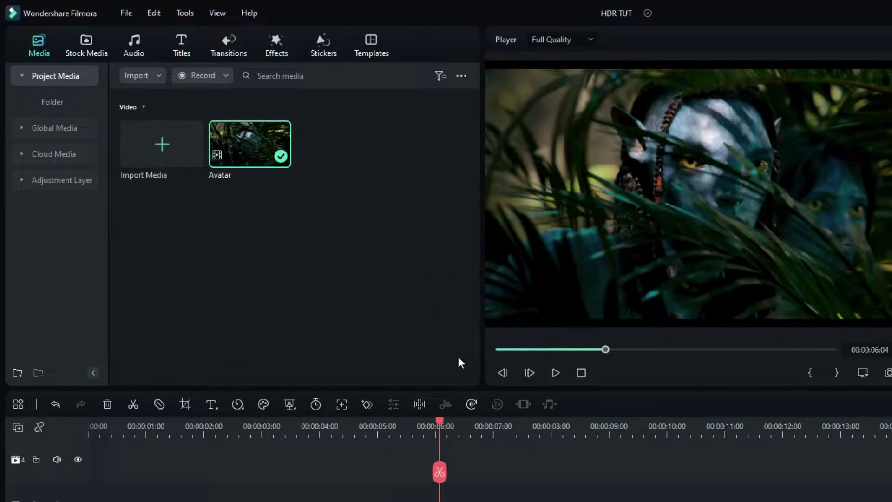
Search downloaded effects for 'sketch', drop Sketch onto the Avatar clip, and preview the line-art look
{"action": "left_click", "coordinate": [279, 52]}
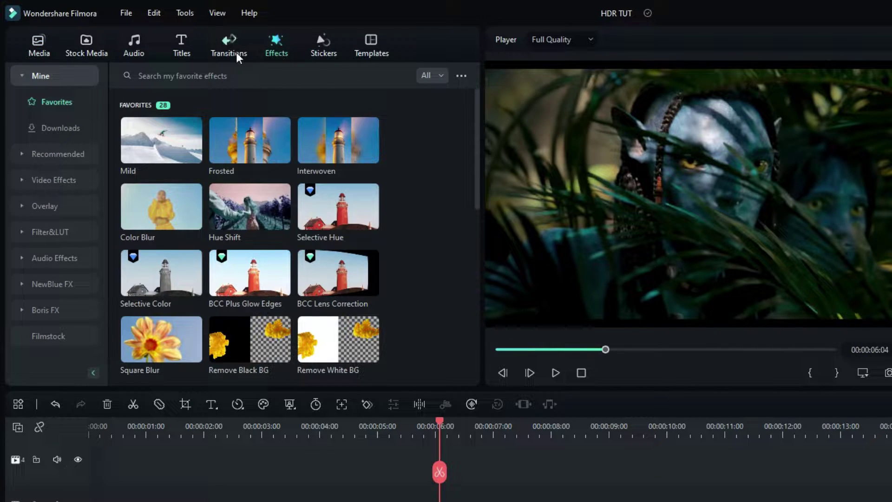
{"action": "left_click", "coordinate": [73, 131]}
{"action": "left_click", "coordinate": [217, 76]}
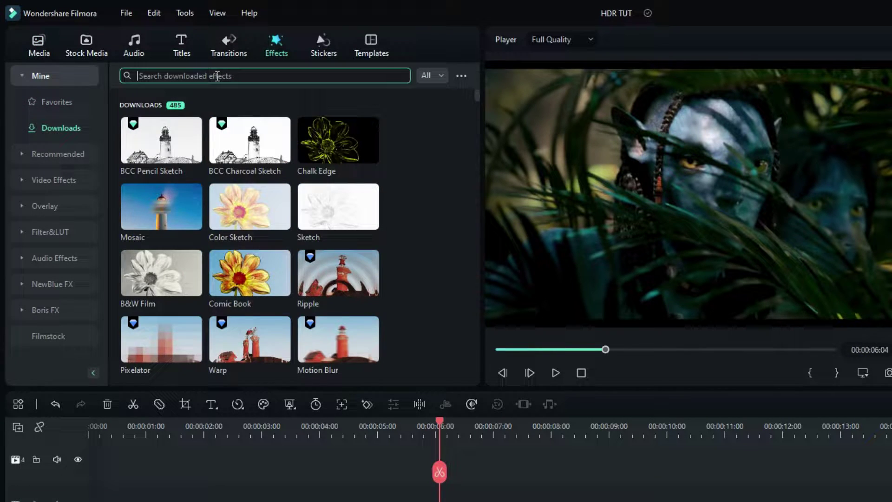
{"action": "type", "text": "sketch"}
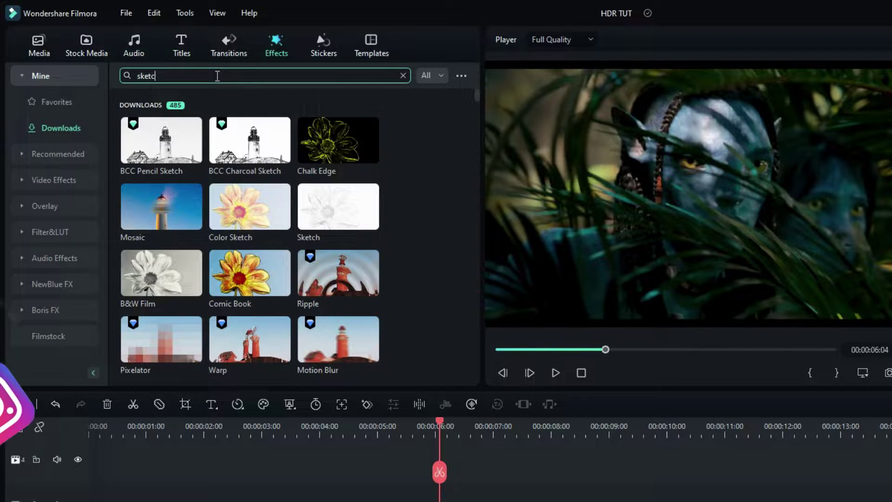
{"action": "key", "text": "Return"}
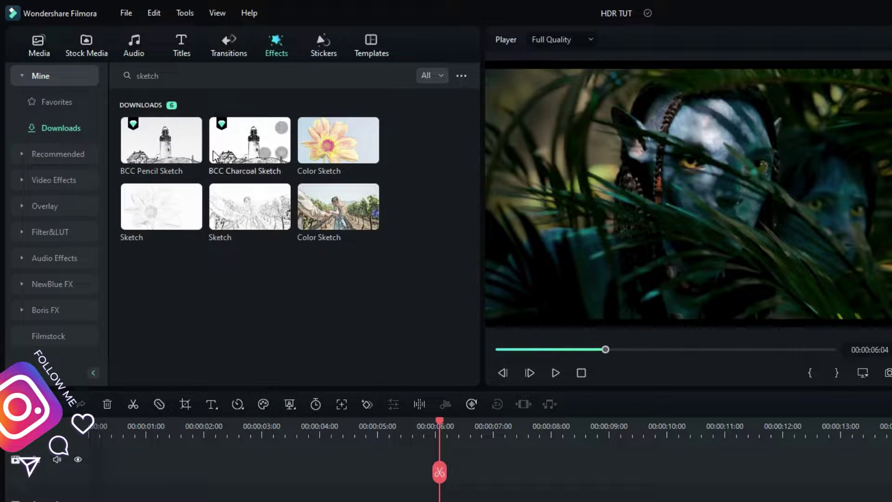
{"action": "mouse_move", "coordinate": [158, 227]}
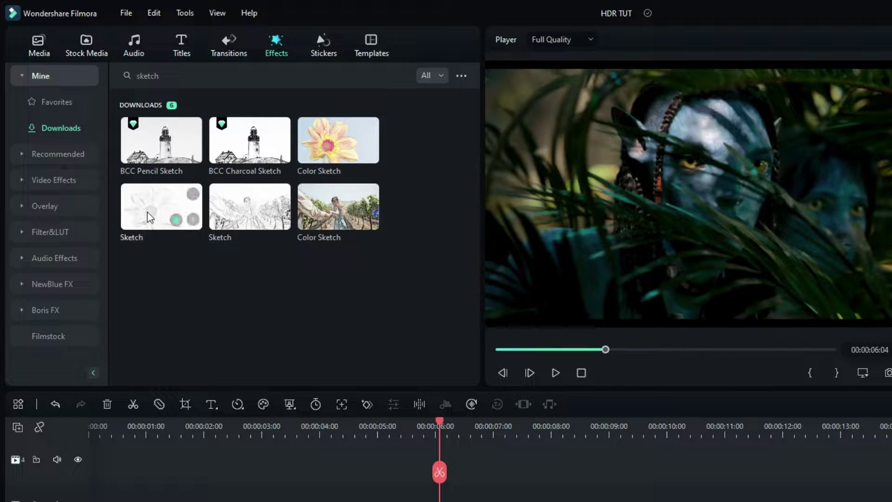
{"action": "mouse_move", "coordinate": [147, 212]}
{"action": "left_mouse_down"}
{"action": "mouse_move", "coordinate": [300, 422]}
{"action": "mouse_move", "coordinate": [263, 501]}
{"action": "mouse_move", "coordinate": [253, 501]}
{"action": "left_mouse_up"}
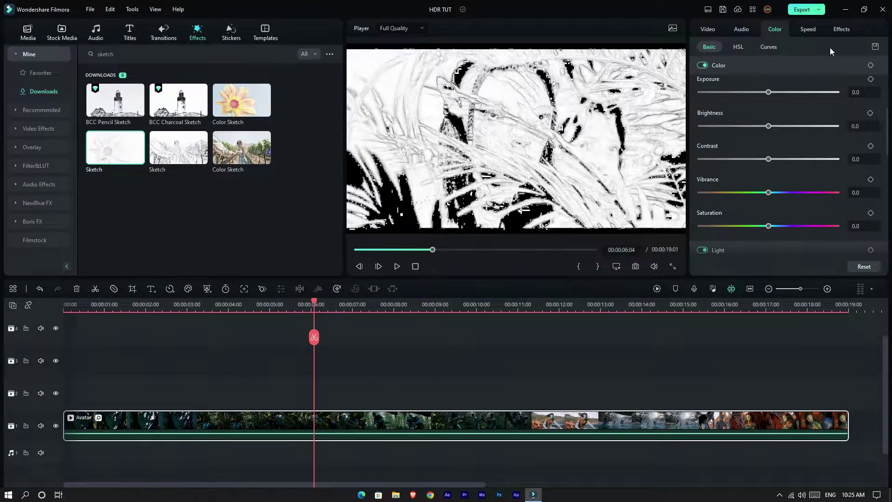
{"action": "left_click", "coordinate": [840, 29]}
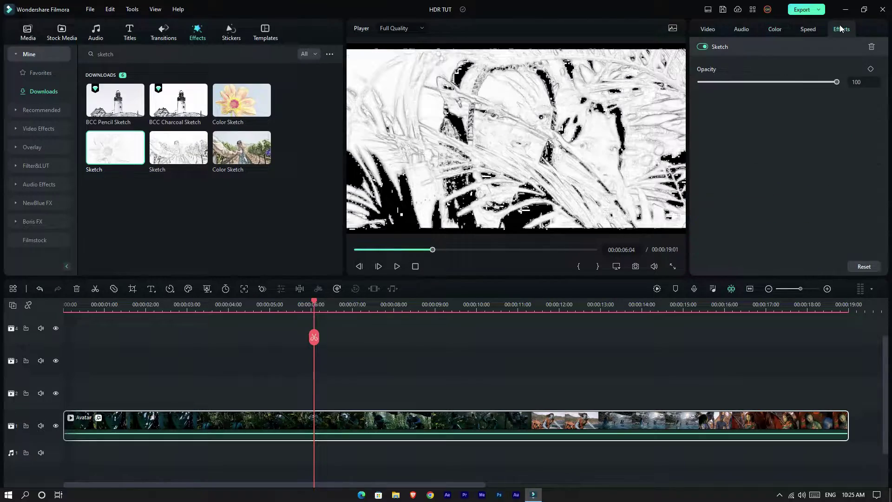
{"action": "left_click_drag", "start_coordinate": [314, 312], "coordinate": [285, 312]}
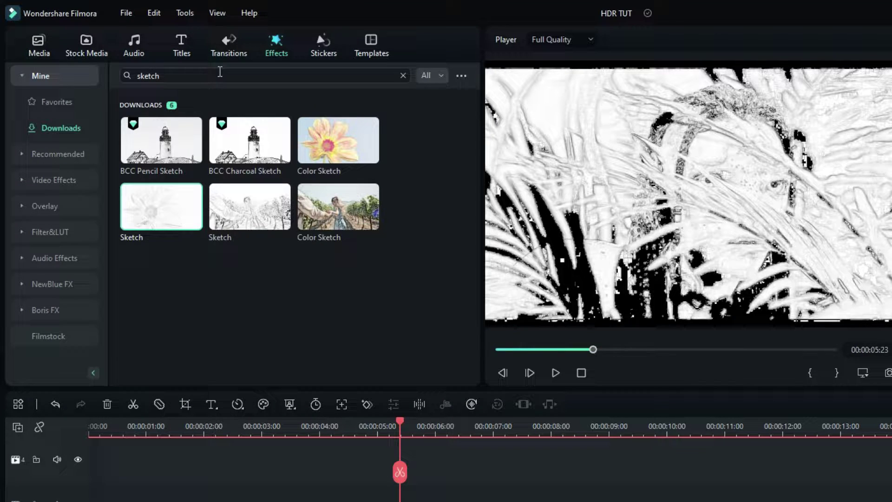
Search downloaded effects for 'blur' and apply Square Blur to the Avatar clip
{"action": "double_click", "coordinate": [134, 74]}
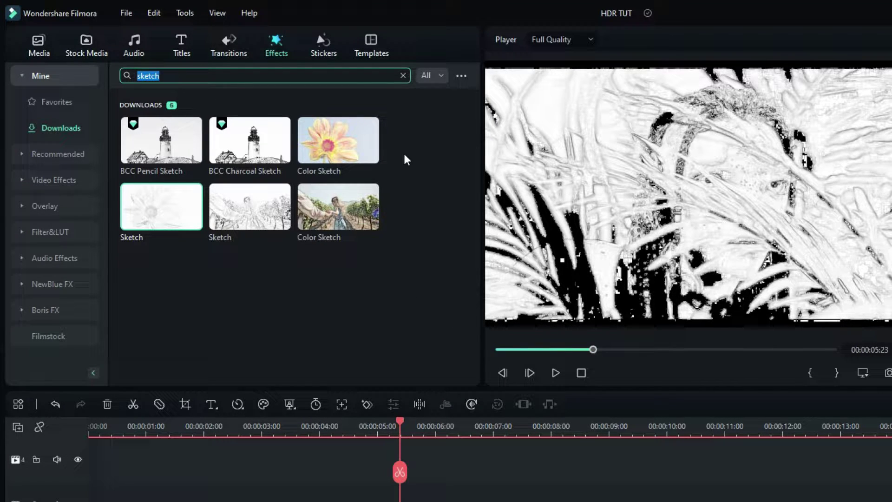
{"action": "type", "text": "blur"}
{"action": "key", "text": "Return"}
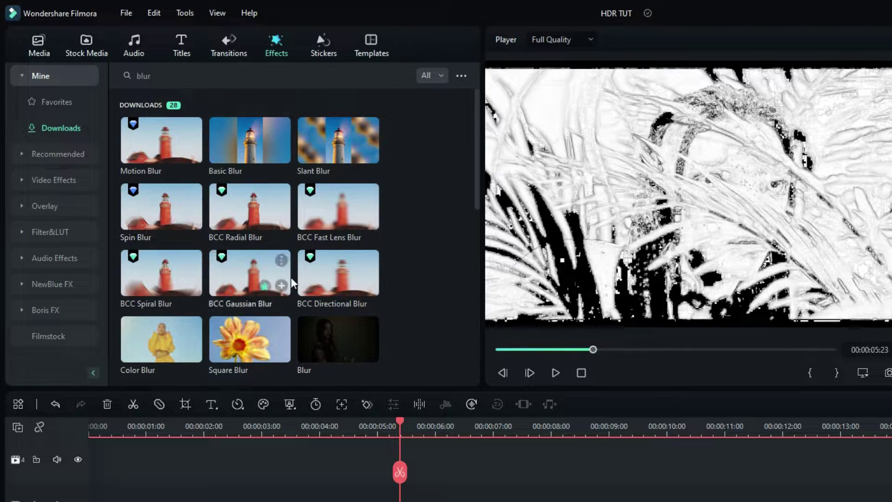
{"action": "scroll", "coordinate": [297, 277], "scroll_direction": "down", "scroll_amount": 2}
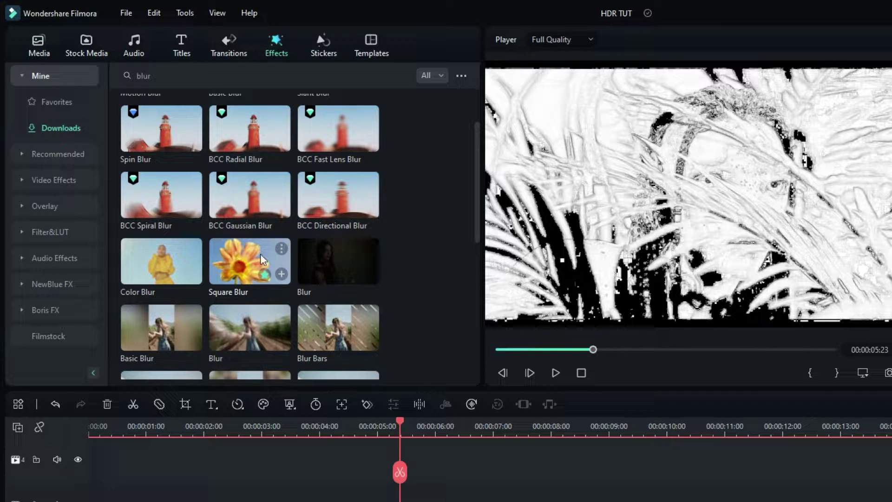
{"action": "left_click_drag", "start_coordinate": [238, 258], "coordinate": [382, 501]}
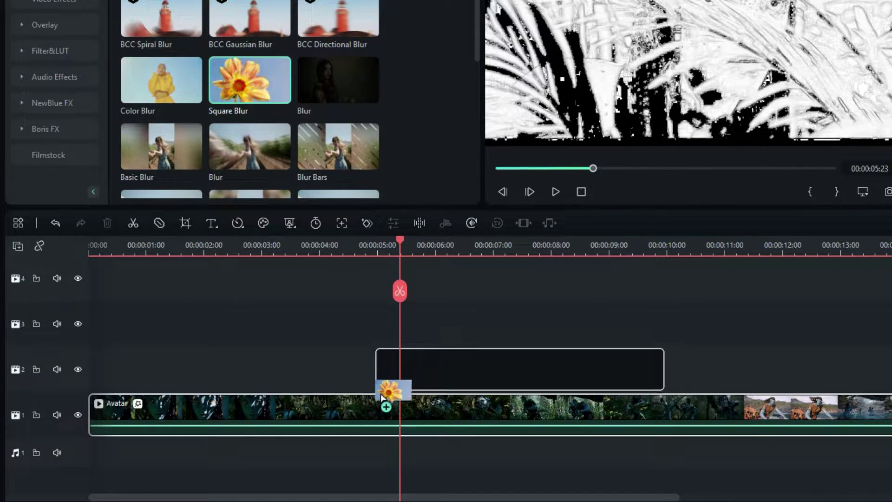
{"action": "left_click_drag", "start_coordinate": [382, 396], "coordinate": [382, 404]}
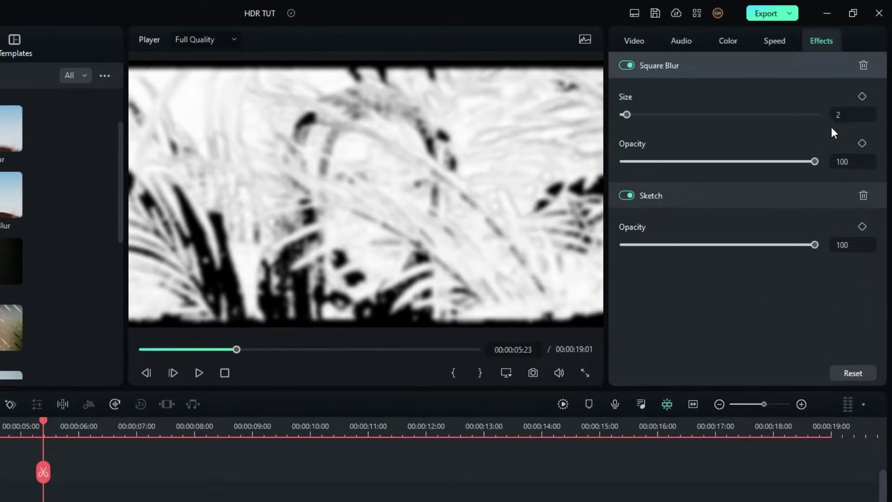
Set the Square Blur size to 1, then render a preview and check later frames
{"action": "left_click", "coordinate": [860, 80]}
{"action": "type", "text": "1"}
{"action": "key", "text": "Return"}
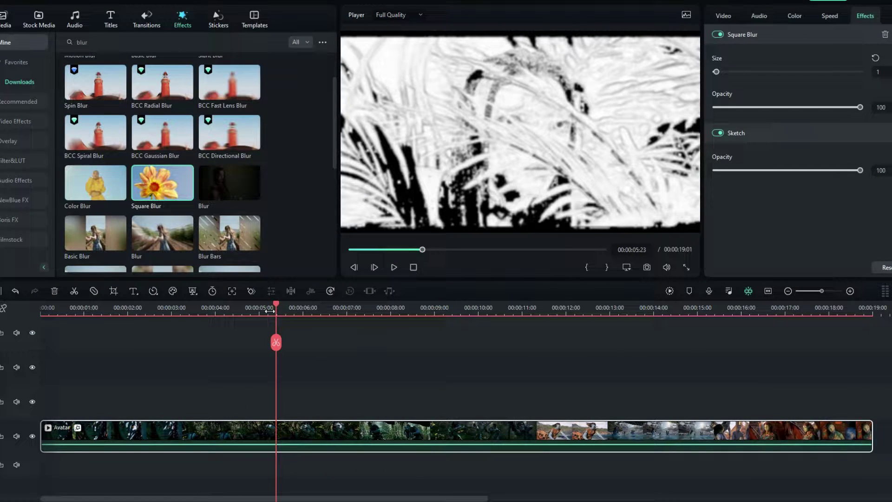
{"action": "left_click_drag", "start_coordinate": [280, 303], "coordinate": [417, 308]}
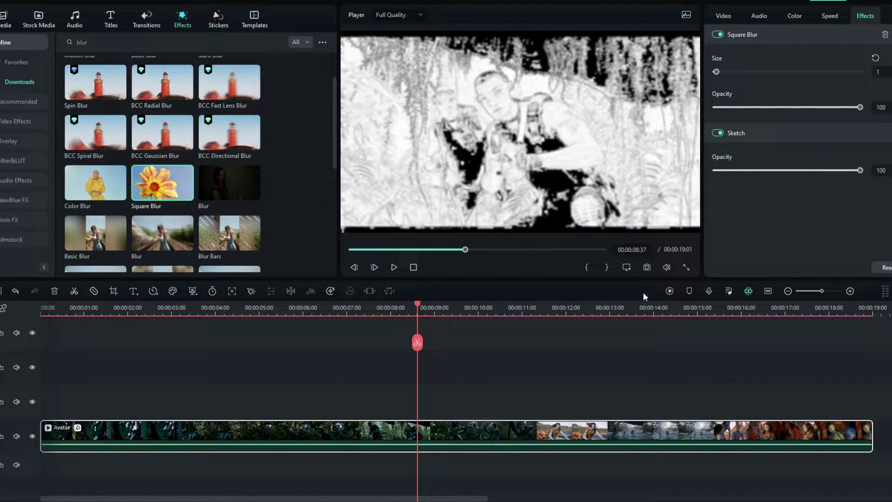
{"action": "left_click", "coordinate": [668, 290]}
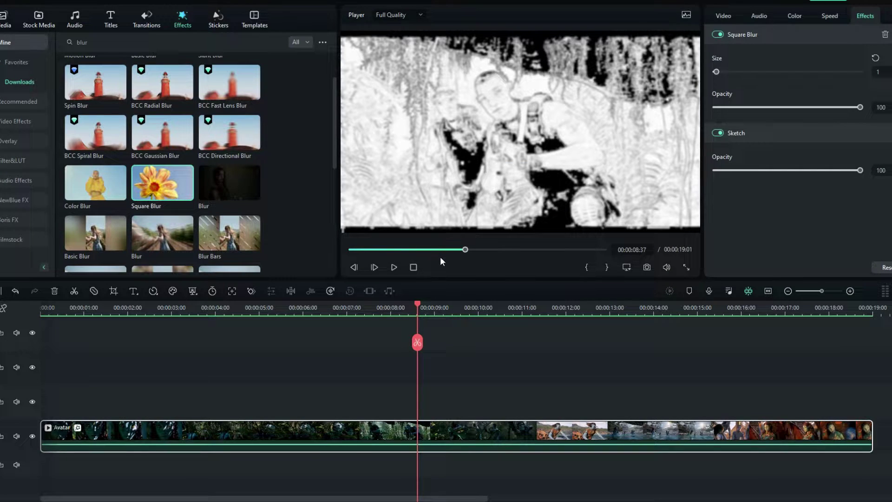
{"action": "left_click_drag", "start_coordinate": [418, 309], "coordinate": [165, 301]}
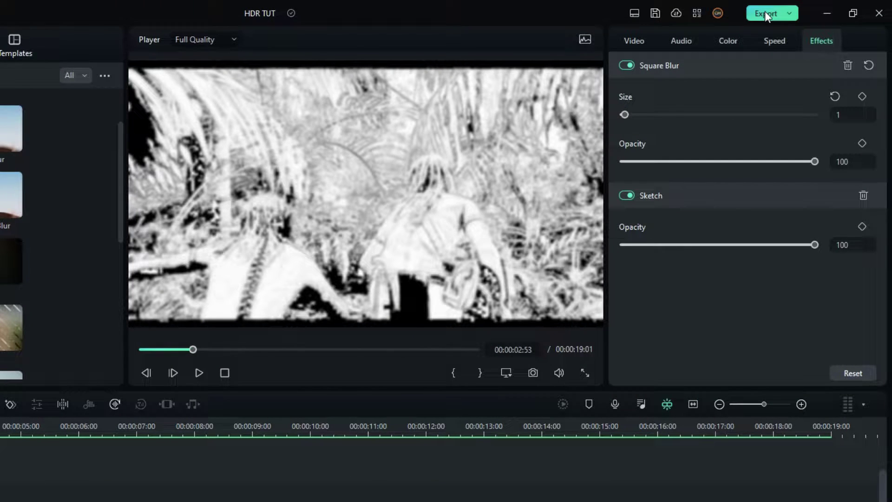
Export the clip as 'Sketch' with the Normal New preset
{"action": "left_click", "coordinate": [765, 13]}
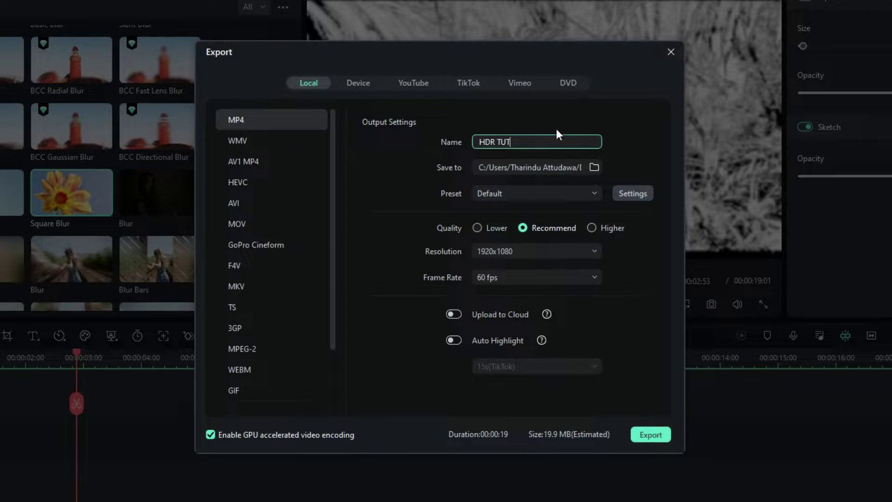
{"action": "key", "text": "ctrl+a"}
{"action": "type", "text": "Sketch"}
{"action": "left_click", "coordinate": [537, 193]}
{"action": "left_click", "coordinate": [510, 340]}
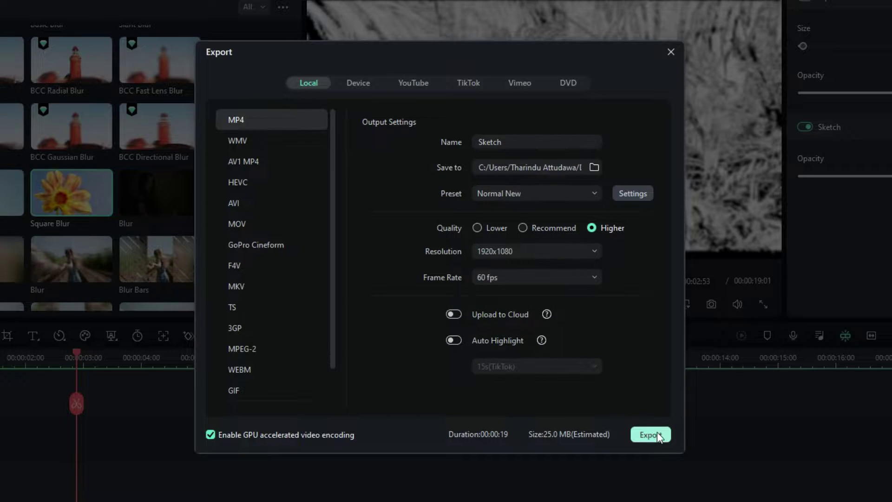
{"action": "left_click", "coordinate": [657, 434]}
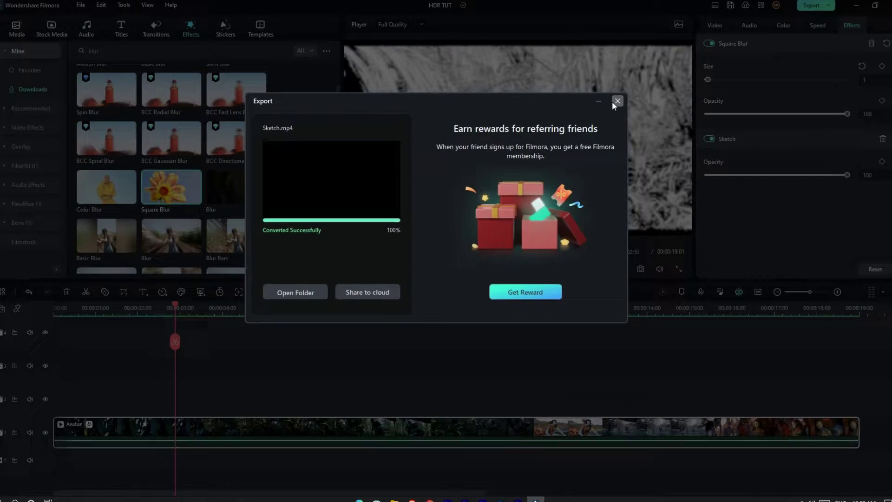
{"action": "left_click", "coordinate": [679, 75]}
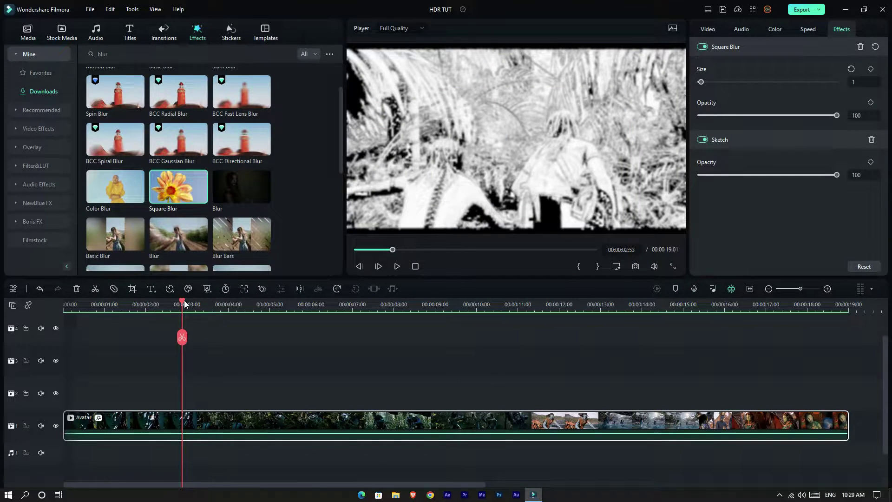
Delete the Sketch effect and switch off Square Blur on the Avatar clip
{"action": "left_click_drag", "start_coordinate": [185, 304], "coordinate": [194, 305]}
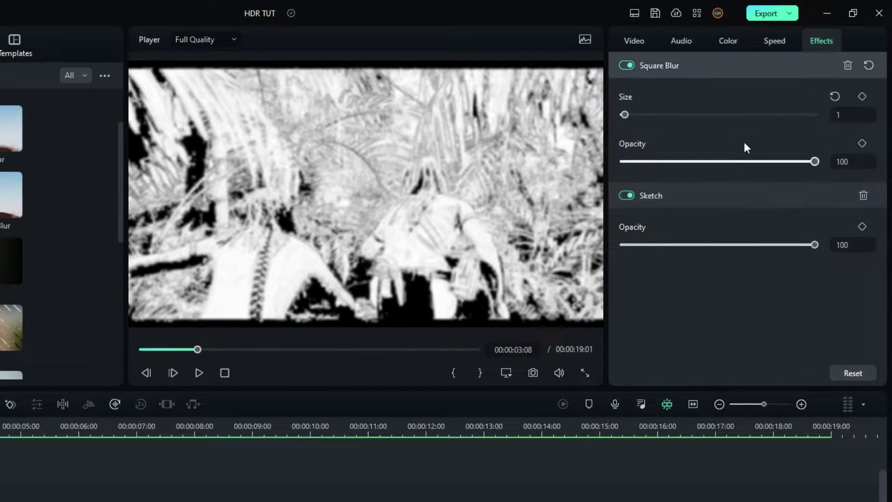
{"action": "left_click", "coordinate": [860, 196]}
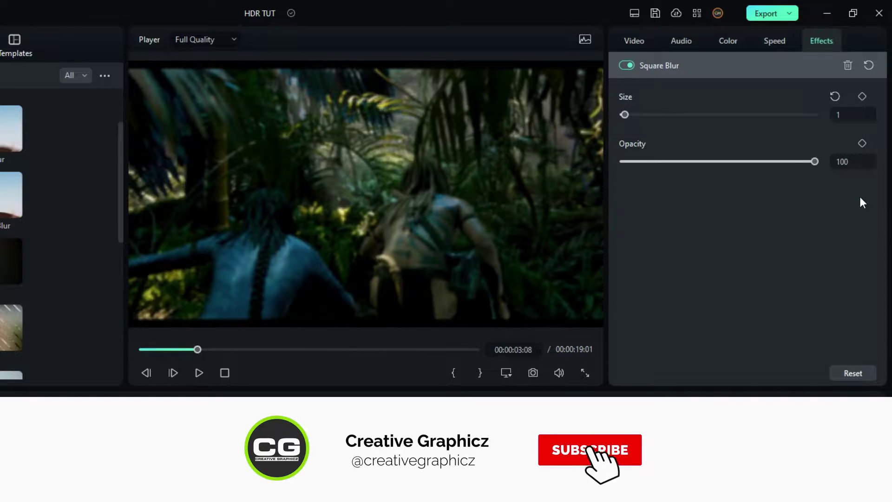
{"action": "left_click", "coordinate": [626, 65]}
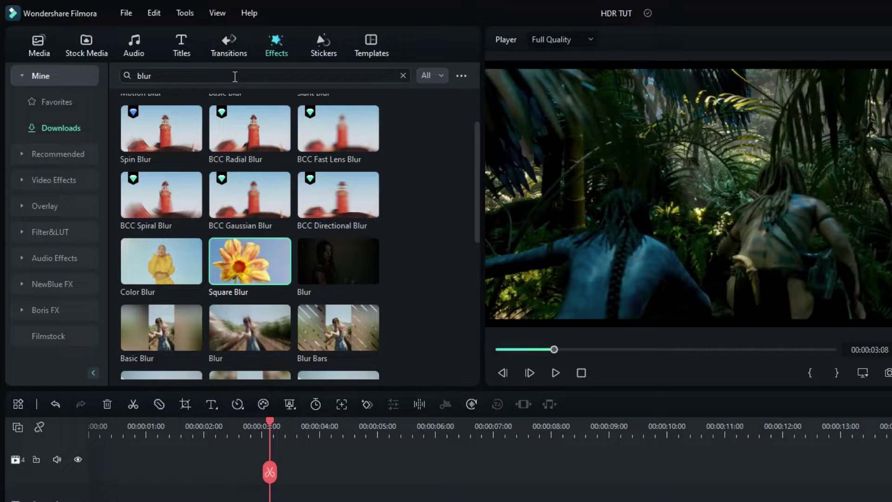
Search the effects for 'N' and apply Neon Lights to the Avatar clip
{"action": "left_click", "coordinate": [235, 77]}
{"action": "key", "text": "ctrl+a"}
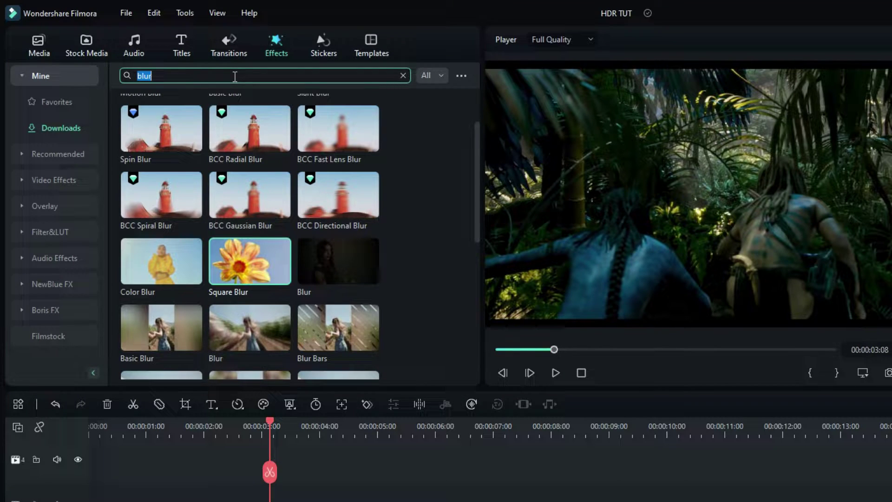
{"action": "type", "text": "Neon"}
{"action": "key", "text": "Return"}
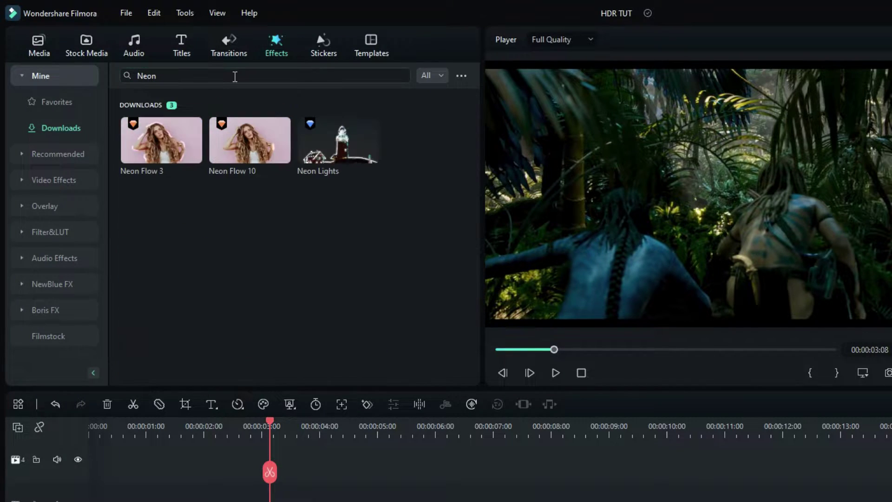
{"action": "mouse_move", "coordinate": [336, 141]}
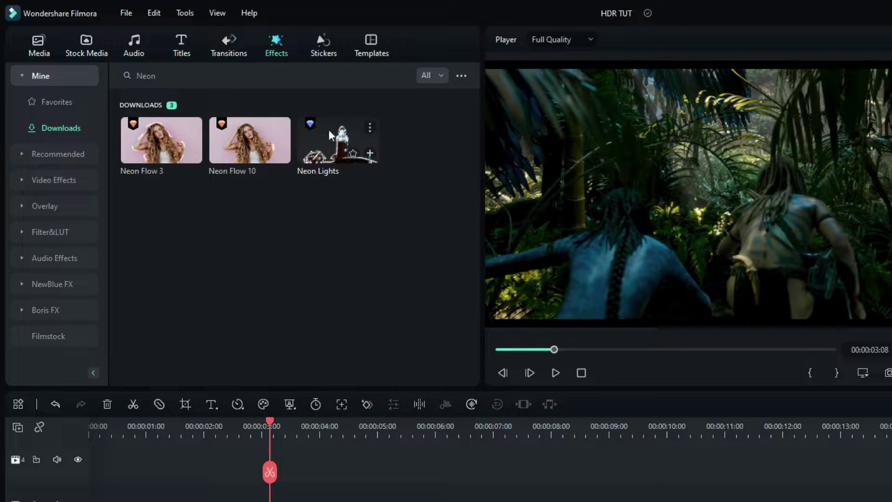
{"action": "left_click_drag", "start_coordinate": [334, 135], "coordinate": [372, 501]}
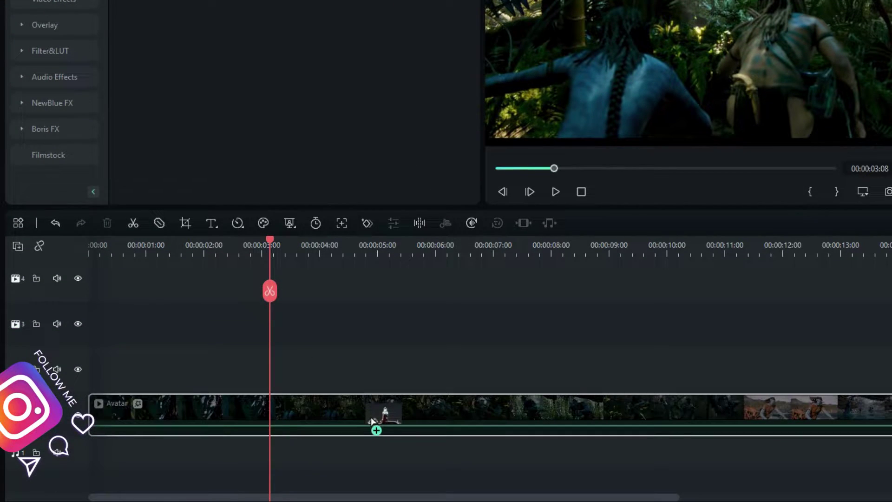
{"action": "left_click_drag", "start_coordinate": [371, 419], "coordinate": [364, 415]}
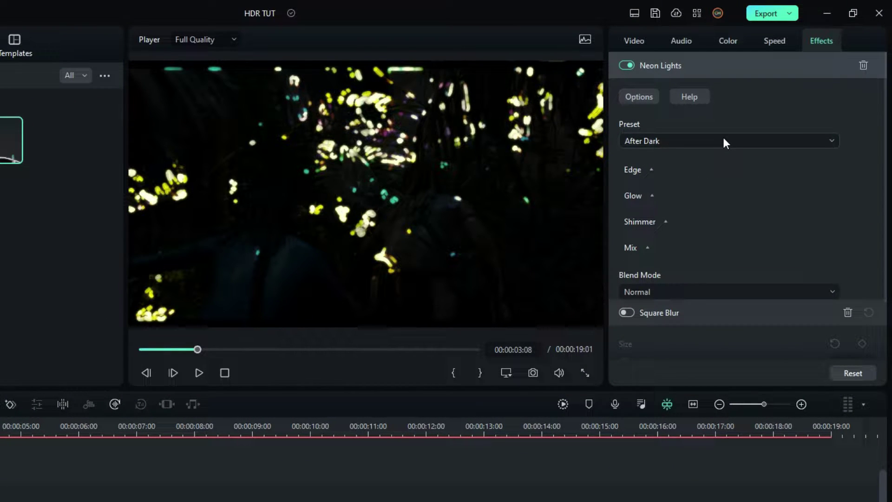
Set the Neon Lights preset to Reset to None
{"action": "left_click", "coordinate": [723, 139]}
{"action": "scroll", "coordinate": [707, 208], "scroll_direction": "down", "scroll_amount": 2}
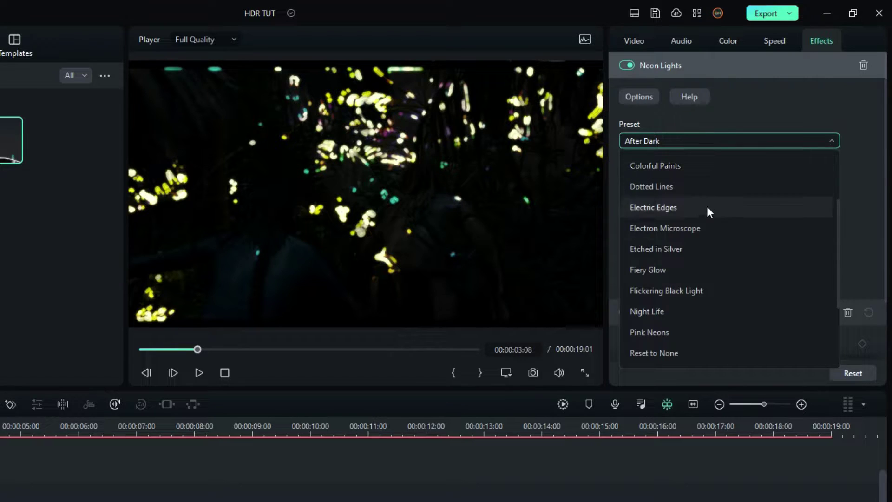
{"action": "left_click", "coordinate": [662, 353]}
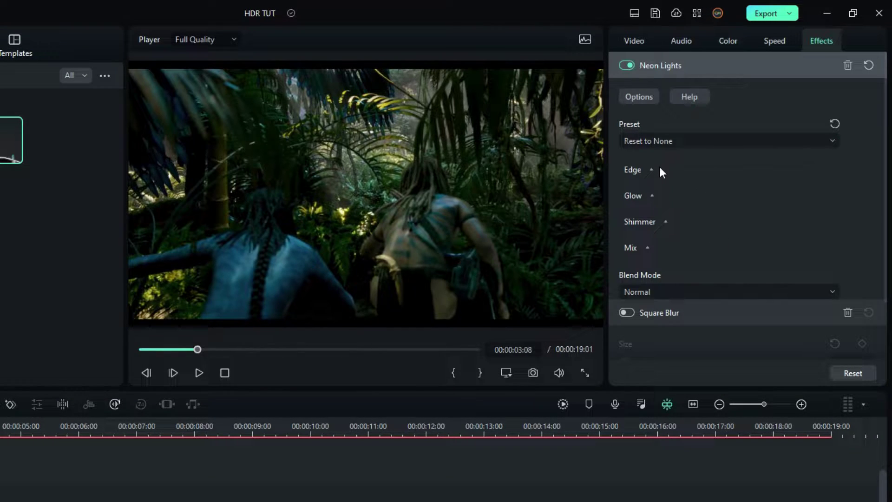
Raise Neon Lights edge Sensitivity and Density to 100 and increase Contrast
{"action": "left_click", "coordinate": [651, 170]}
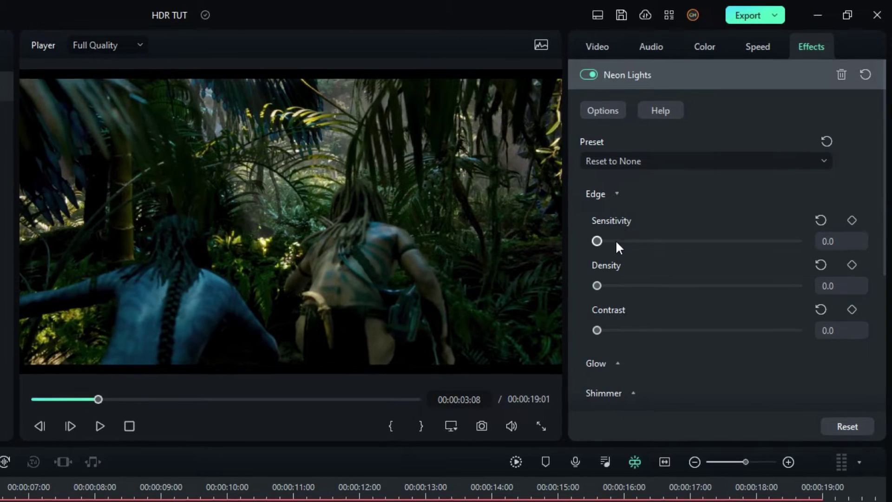
{"action": "left_click_drag", "start_coordinate": [600, 241], "coordinate": [807, 236]}
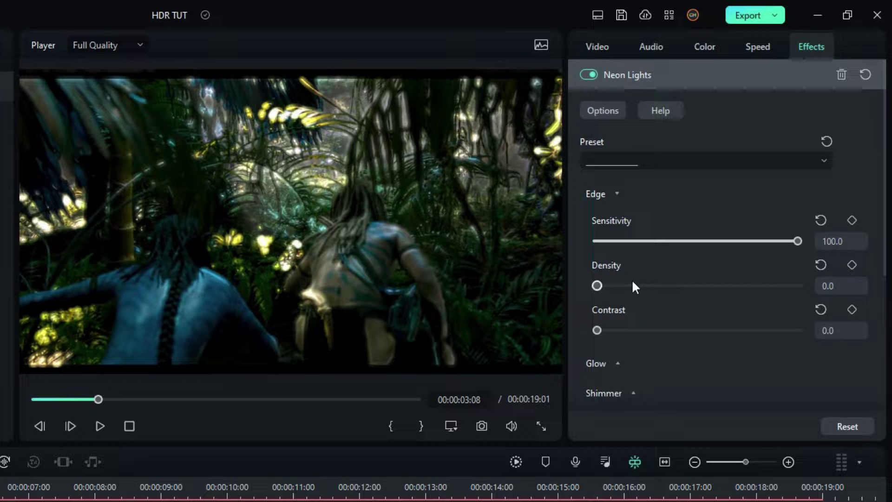
{"action": "left_click_drag", "start_coordinate": [597, 285], "coordinate": [805, 281]}
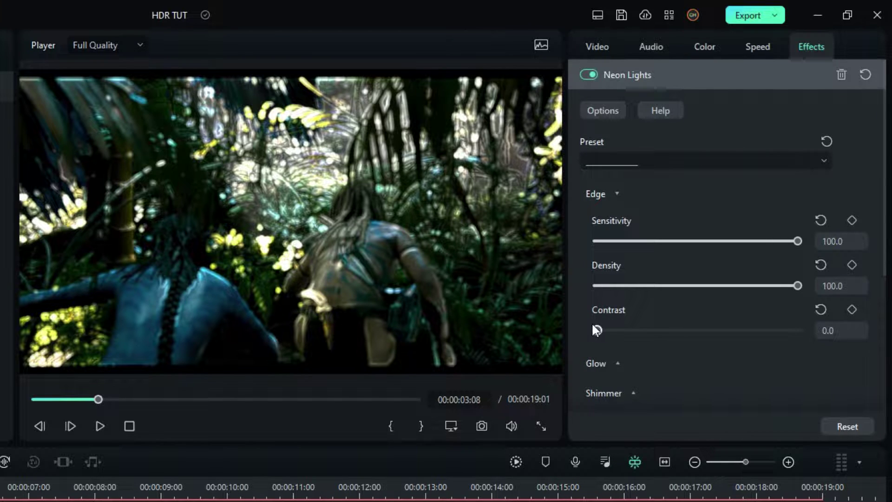
{"action": "mouse_move", "coordinate": [597, 330]}
{"action": "left_mouse_down"}
{"action": "mouse_move", "coordinate": [771, 311]}
{"action": "mouse_move", "coordinate": [595, 317]}
{"action": "left_mouse_up"}
{"action": "left_click", "coordinate": [614, 194]}
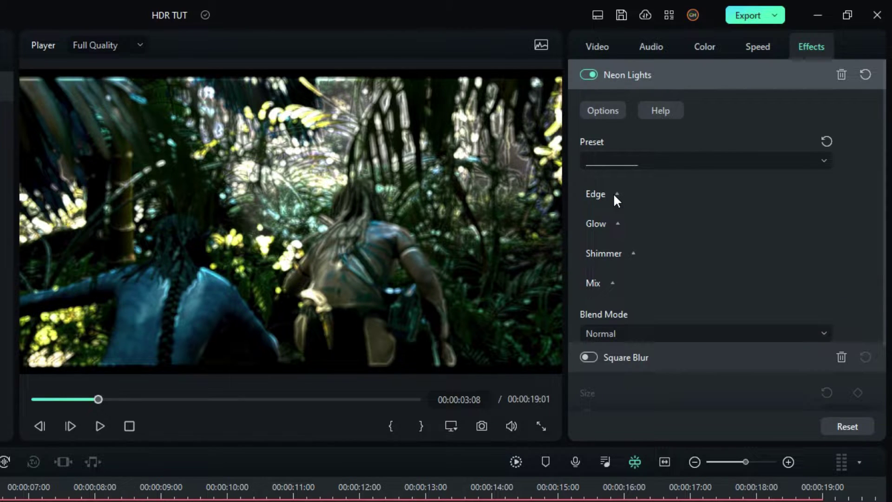
Set the Glow Halo to 41.5 and keep the glow colour black after trying pink
{"action": "left_click", "coordinate": [619, 223]}
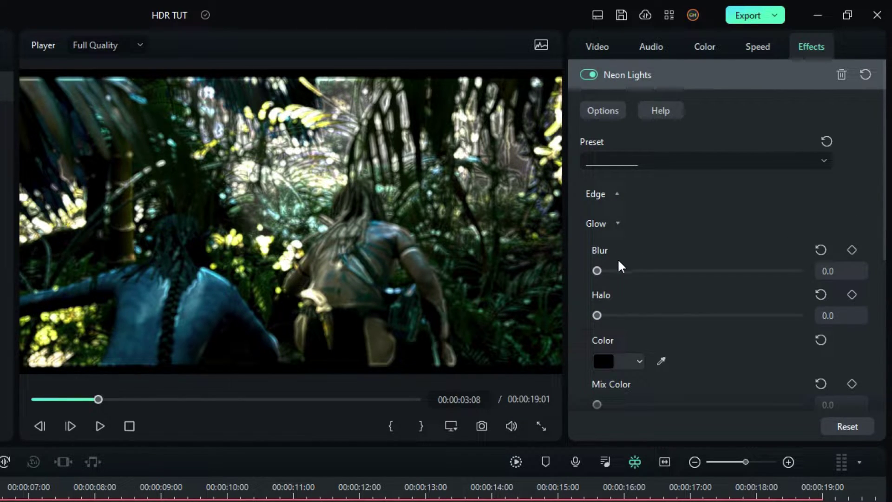
{"action": "left_click", "coordinate": [814, 296]}
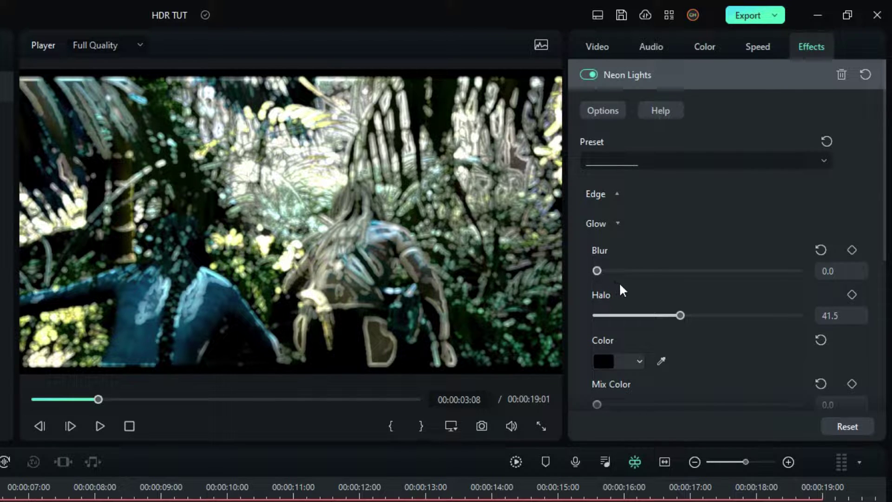
{"action": "scroll", "coordinate": [621, 286], "scroll_direction": "down", "scroll_amount": 2}
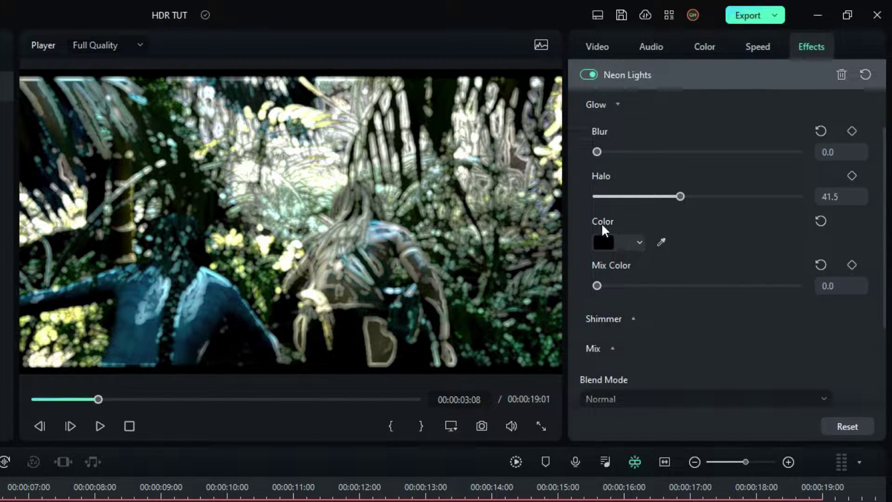
{"action": "left_click", "coordinate": [625, 241]}
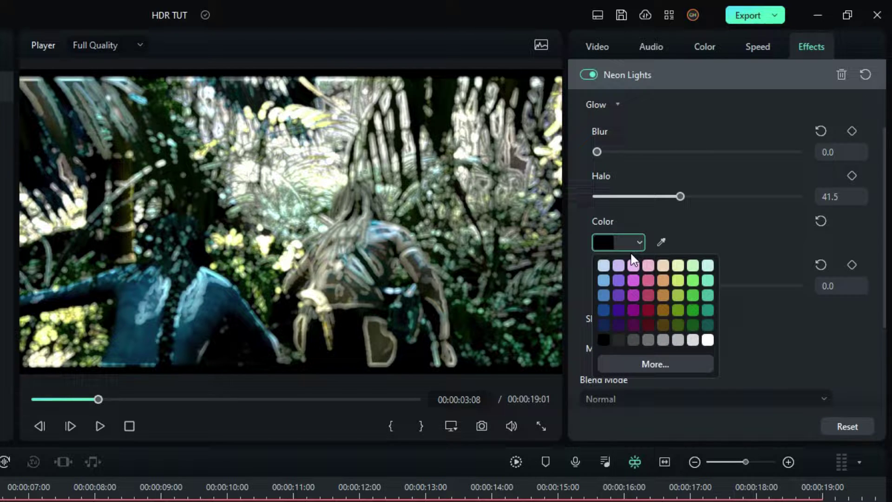
{"action": "left_click", "coordinate": [647, 280]}
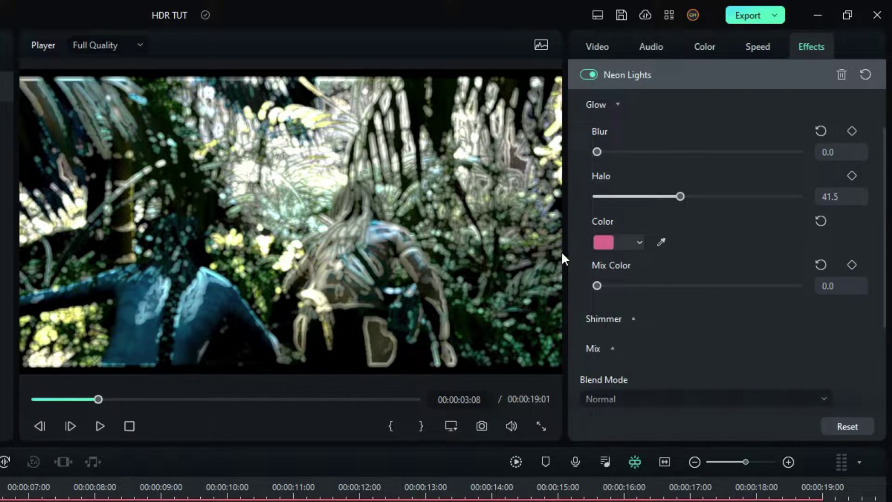
{"action": "left_click", "coordinate": [620, 246]}
{"action": "left_click", "coordinate": [605, 338]}
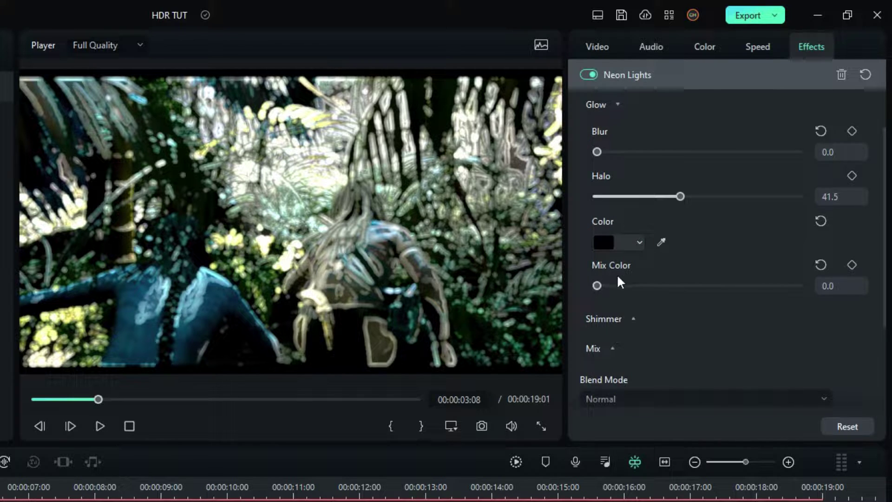
{"action": "scroll", "coordinate": [613, 228], "scroll_direction": "down", "scroll_amount": 2}
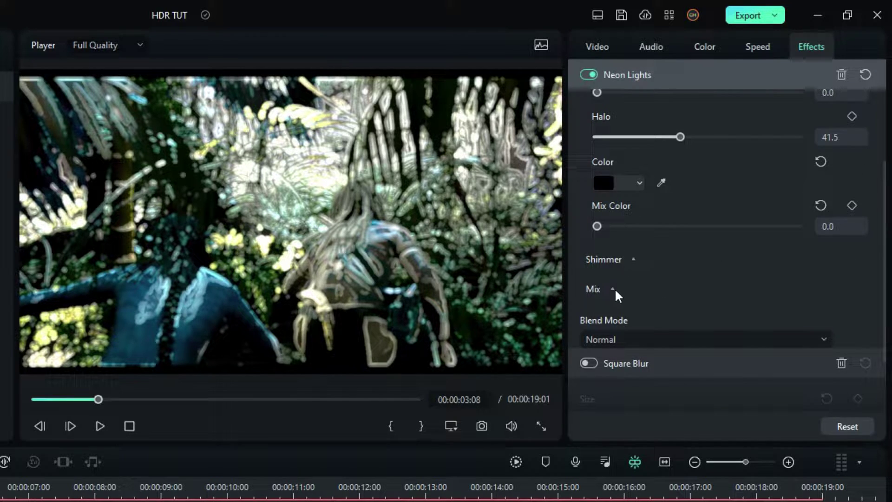
Lower the Mix Picture value to 0 and preview the glowing outlines
{"action": "left_click", "coordinate": [625, 257]}
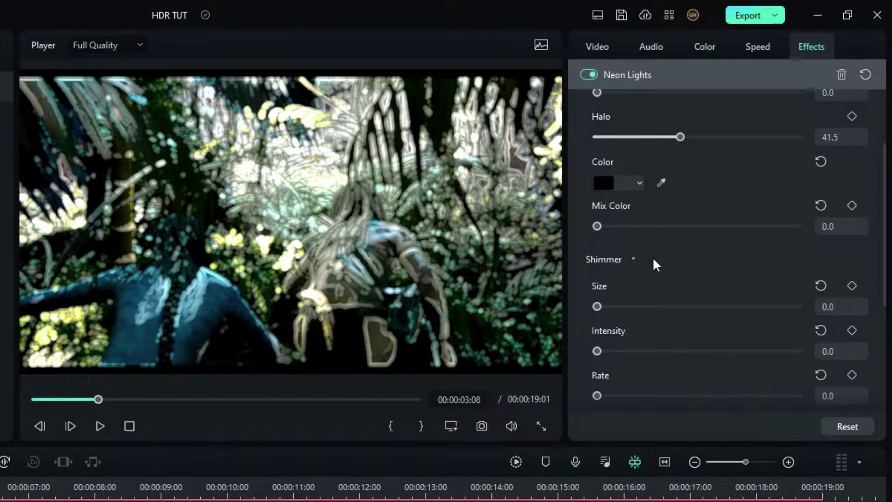
{"action": "scroll", "coordinate": [655, 262], "scroll_direction": "down", "scroll_amount": 2}
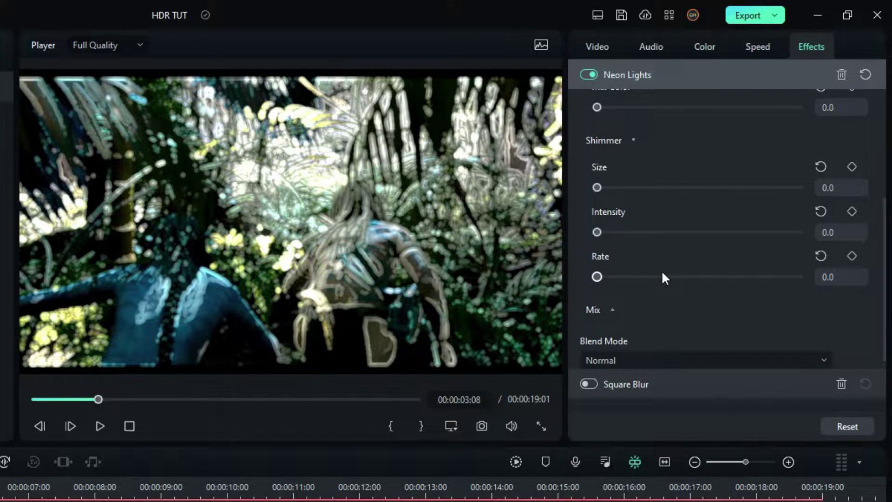
{"action": "left_click", "coordinate": [612, 309]}
{"action": "scroll", "coordinate": [625, 297], "scroll_direction": "down", "scroll_amount": 1}
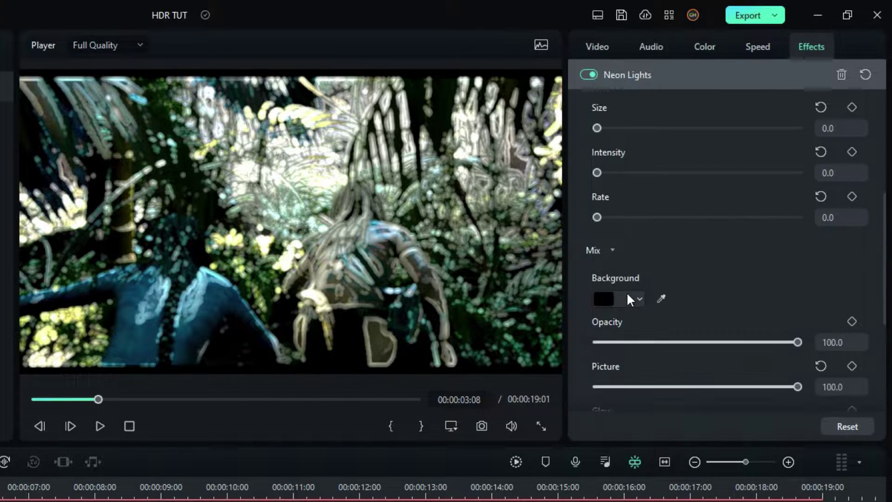
{"action": "scroll", "coordinate": [628, 300], "scroll_direction": "down", "scroll_amount": 2}
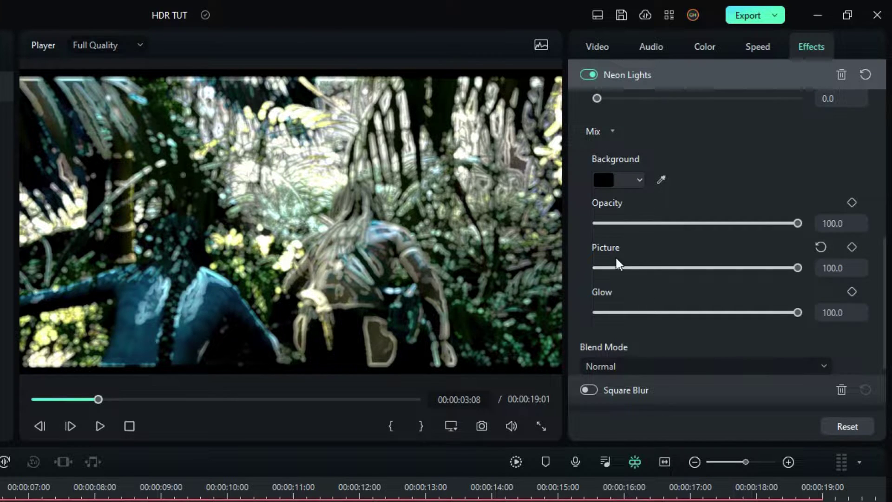
{"action": "left_click_drag", "start_coordinate": [790, 268], "coordinate": [585, 271]}
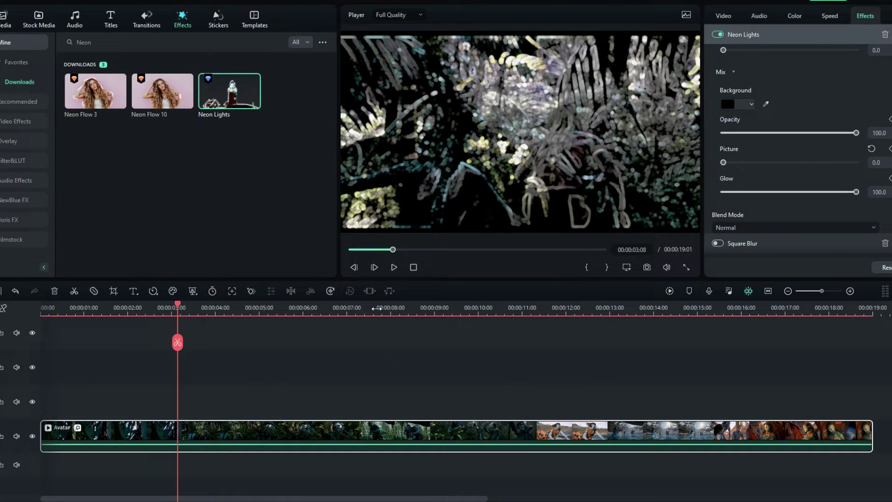
{"action": "left_click_drag", "start_coordinate": [174, 305], "coordinate": [258, 305]}
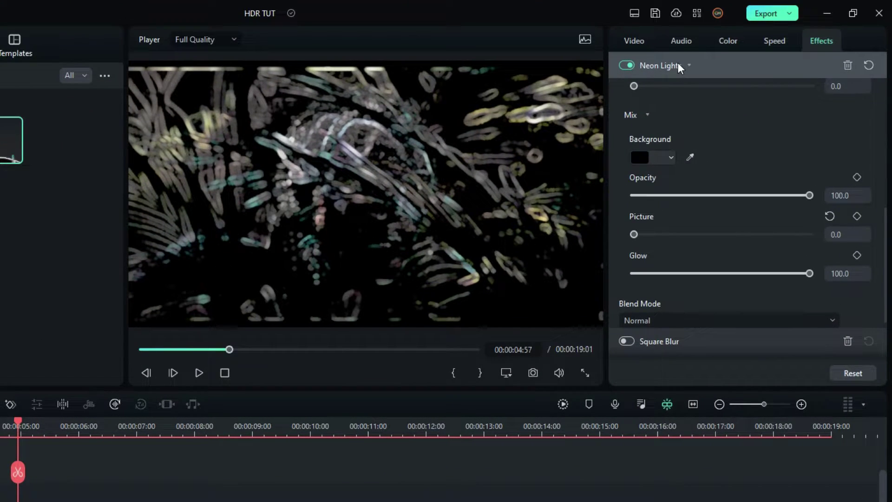
Re-enable Square Blur over Neon Lights, render the preview, and scrub through later frames
{"action": "left_click", "coordinate": [678, 68]}
{"action": "left_click", "coordinate": [627, 91]}
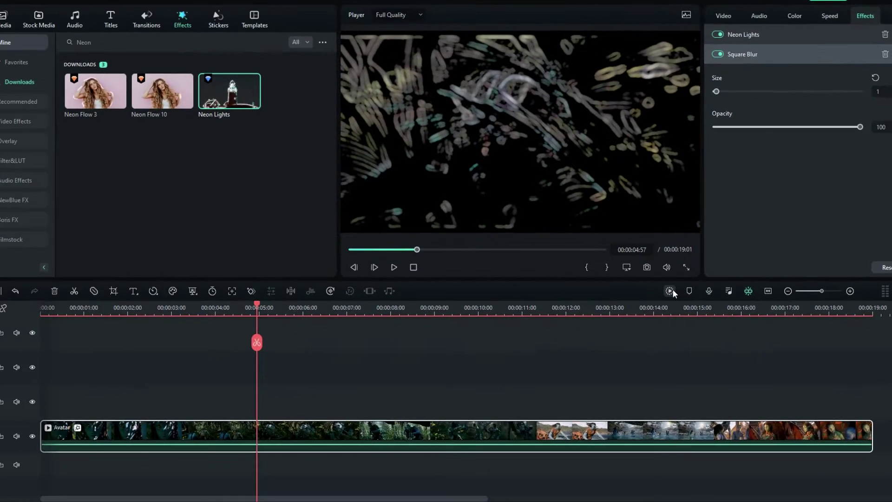
{"action": "left_click", "coordinate": [563, 403]}
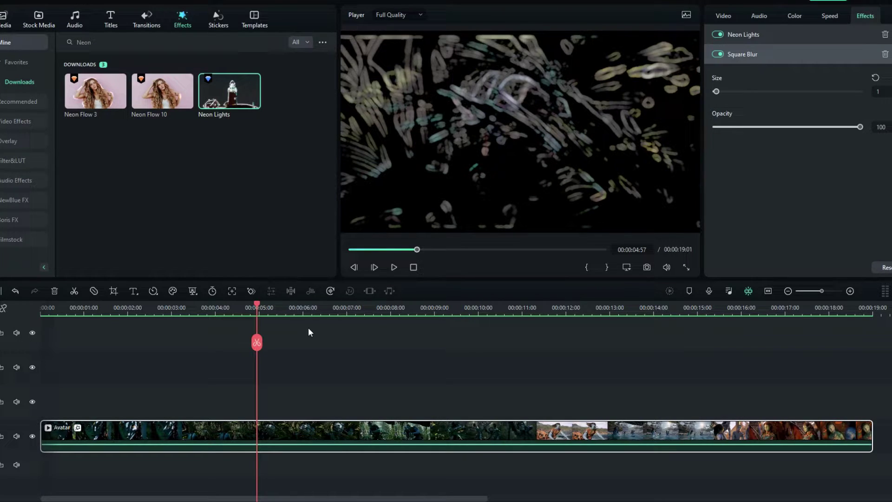
{"action": "left_click_drag", "start_coordinate": [249, 308], "coordinate": [263, 310]}
{"action": "left_click_drag", "start_coordinate": [339, 308], "coordinate": [746, 317]}
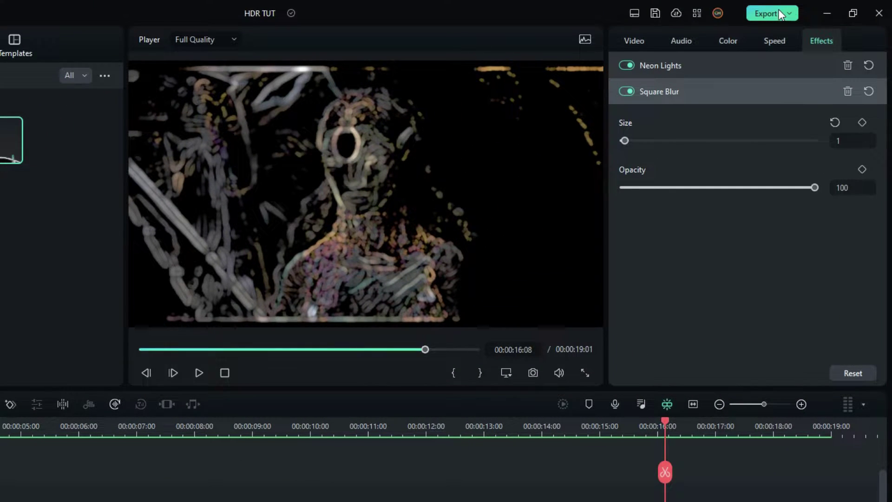
Export the clip as 'Neon', check it in the Output folder, and return to project media
{"action": "left_click", "coordinate": [772, 13]}
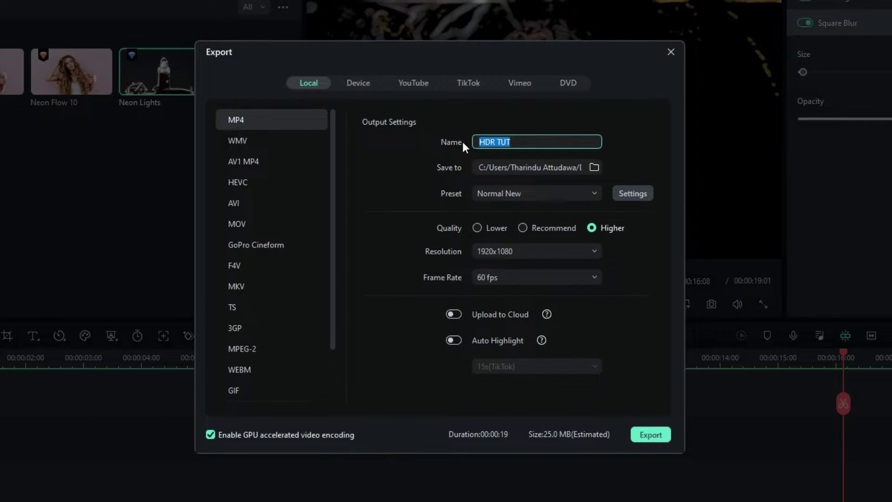
{"action": "type", "text": "Neon"}
{"action": "left_click", "coordinate": [650, 434]}
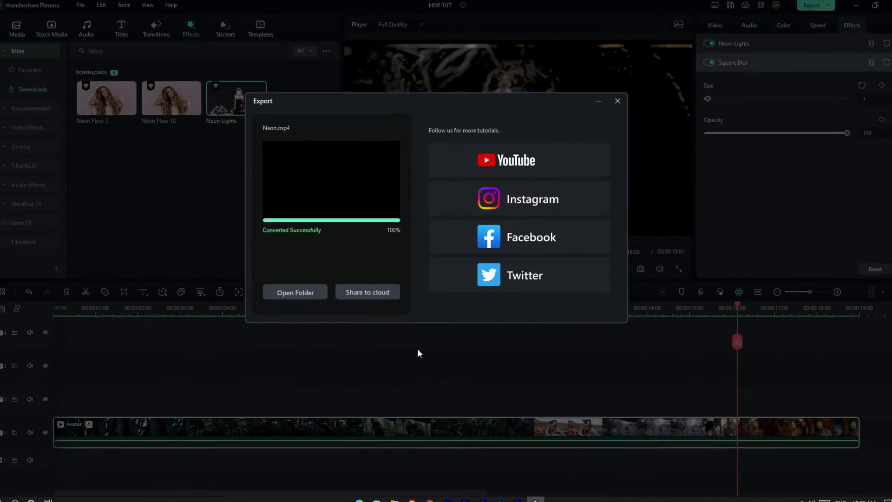
{"action": "left_click", "coordinate": [307, 292]}
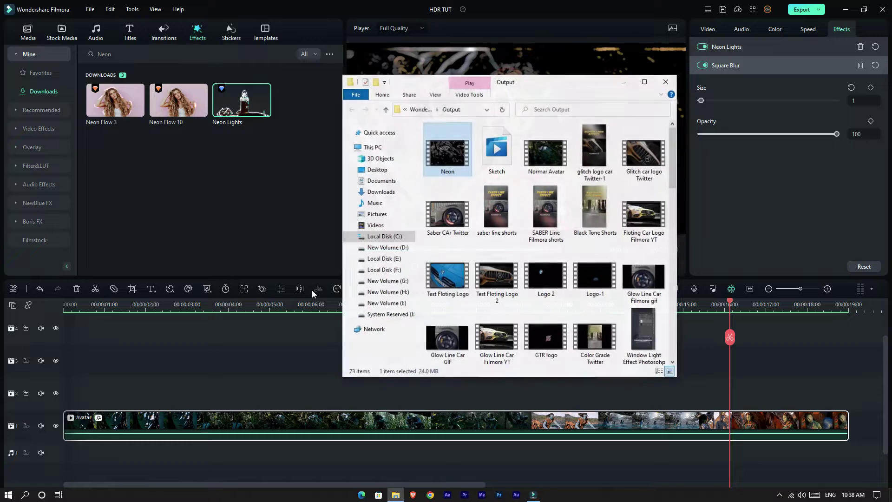
{"action": "left_click", "coordinate": [359, 3]}
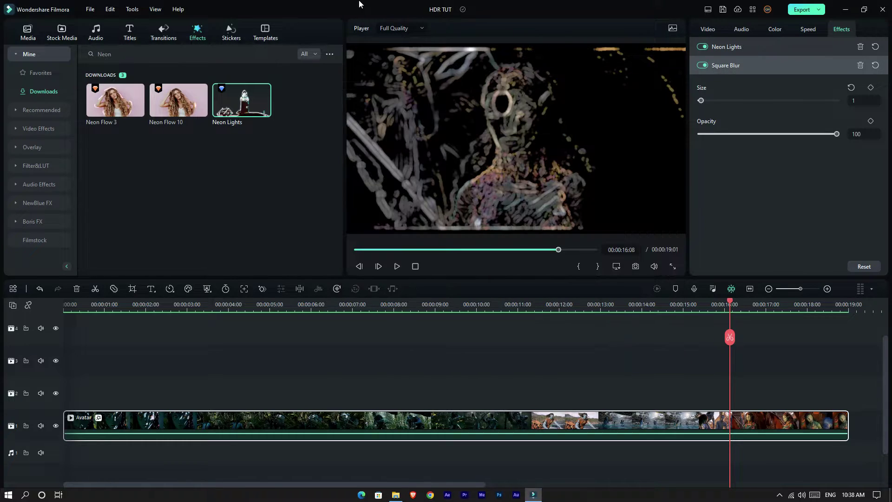
{"action": "left_click", "coordinate": [32, 39]}
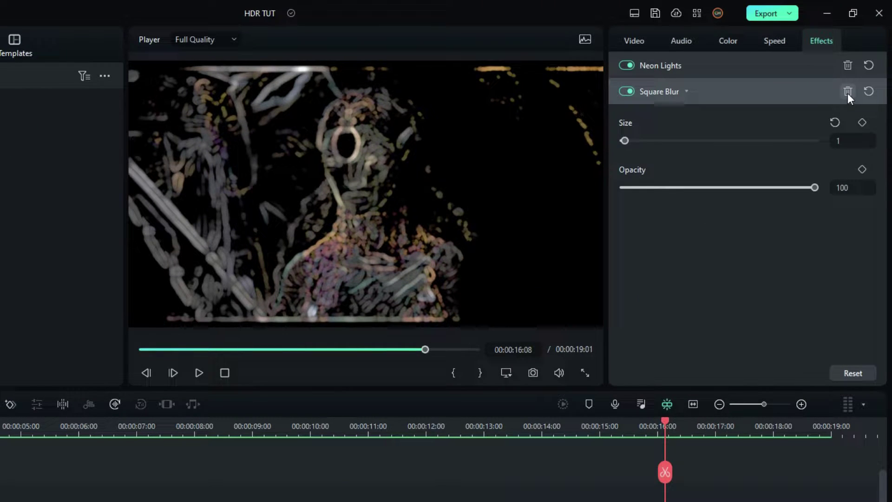
Delete Square Blur and Neon Lights, rewind to 0, and import the Neon and Sketch videos
{"action": "left_click", "coordinate": [848, 91]}
{"action": "left_click", "coordinate": [847, 65]}
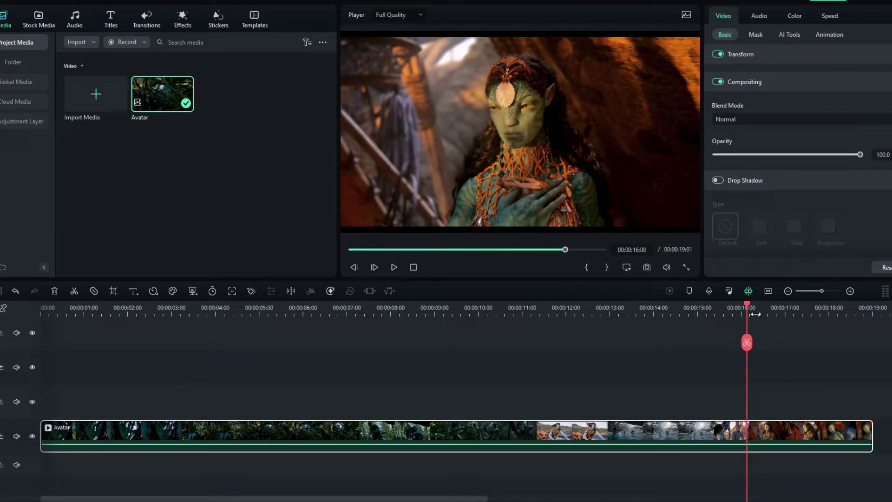
{"action": "left_click_drag", "start_coordinate": [746, 305], "coordinate": [26, 331]}
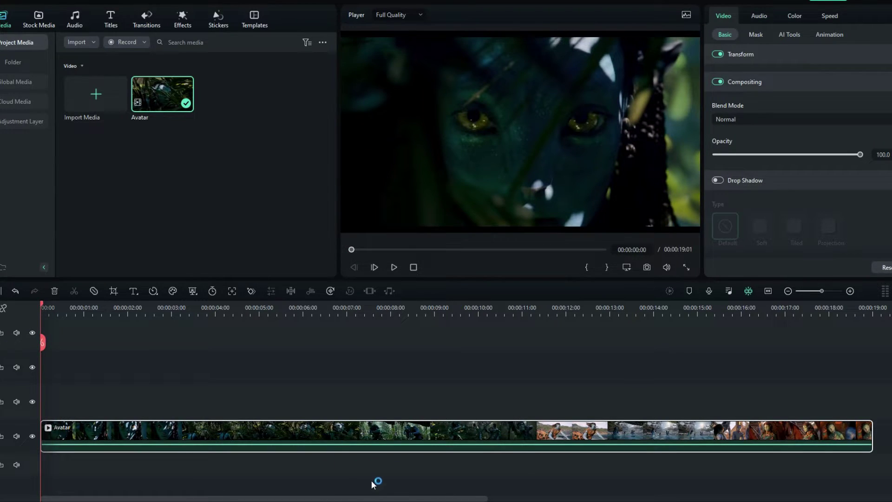
{"action": "left_click", "coordinate": [389, 501]}
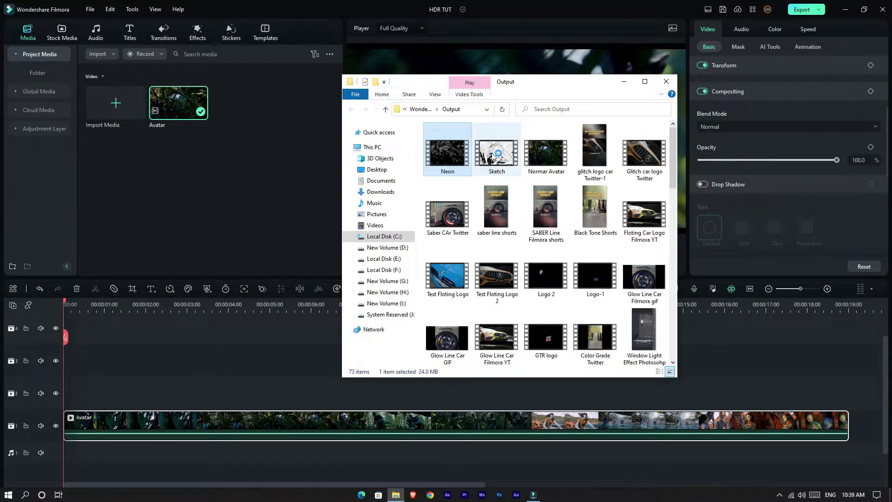
{"action": "mouse_move", "coordinate": [460, 172]}
{"action": "left_mouse_down"}
{"action": "mouse_move", "coordinate": [209, 235]}
{"action": "mouse_move", "coordinate": [219, 201]}
{"action": "left_mouse_up"}
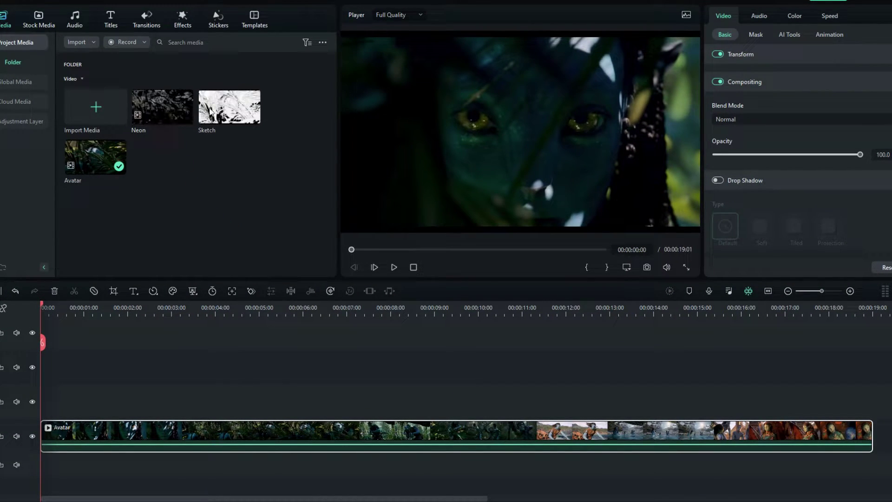
Place the Sketch clip on the track above Avatar and scrub to about 3 seconds
{"action": "mouse_move", "coordinate": [230, 109]}
{"action": "left_mouse_down"}
{"action": "mouse_move", "coordinate": [258, 135]}
{"action": "mouse_move", "coordinate": [246, 402]}
{"action": "mouse_move", "coordinate": [48, 415]}
{"action": "left_mouse_up"}
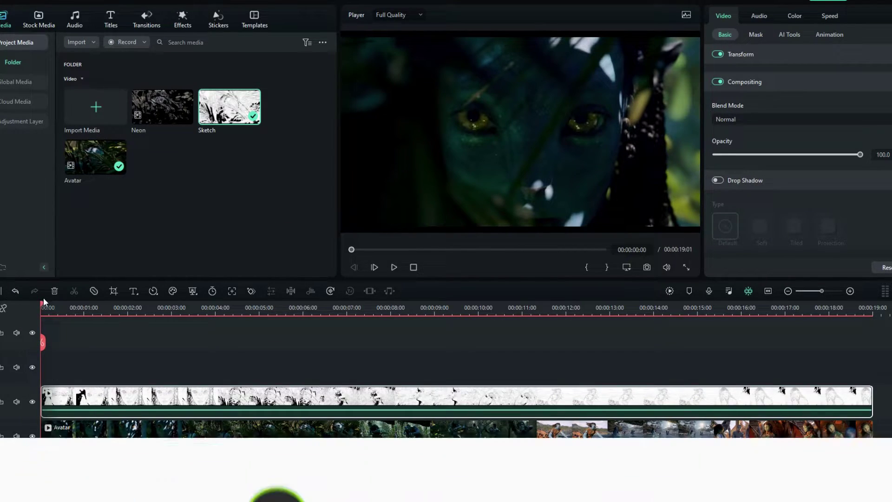
{"action": "left_click", "coordinate": [70, 305]}
{"action": "mouse_move", "coordinate": [70, 303]}
{"action": "left_mouse_down"}
{"action": "mouse_move", "coordinate": [203, 309]}
{"action": "mouse_move", "coordinate": [150, 307]}
{"action": "left_mouse_up"}
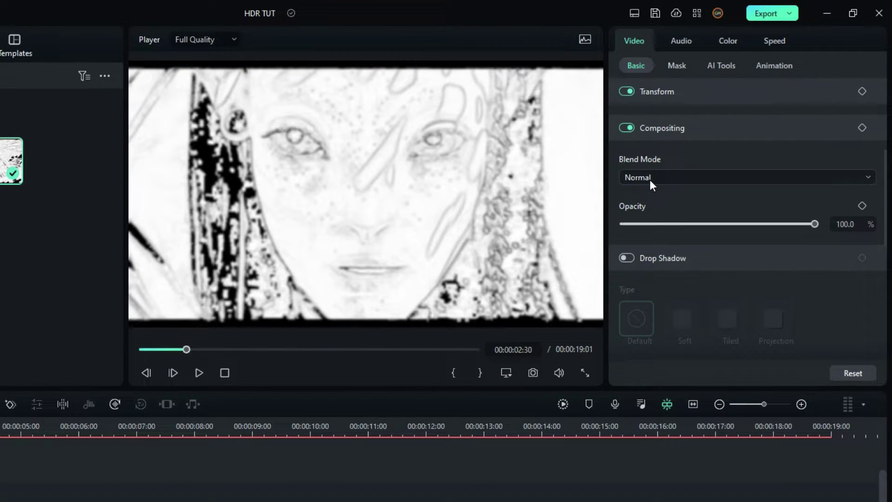
Set the Sketch clip's blend mode to Overlay with 50% opacity
{"action": "left_click", "coordinate": [650, 178]}
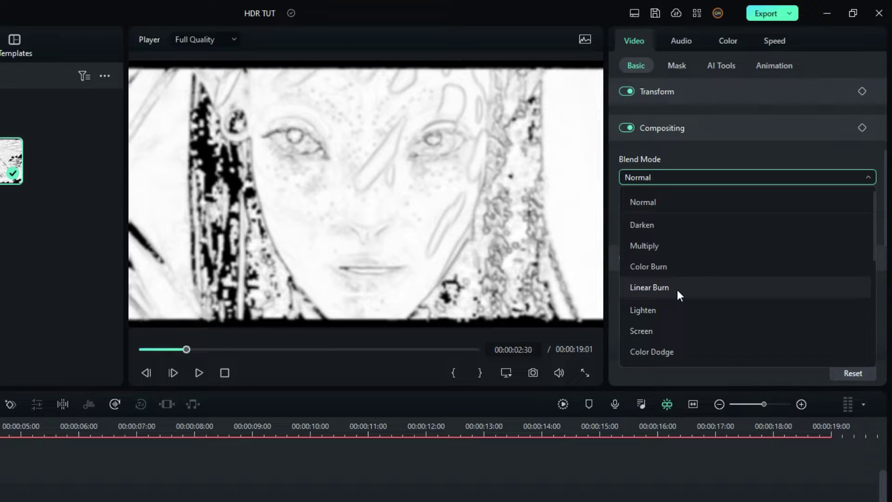
{"action": "scroll", "coordinate": [676, 302], "scroll_direction": "down", "scroll_amount": 3}
{"action": "left_click", "coordinate": [665, 269]}
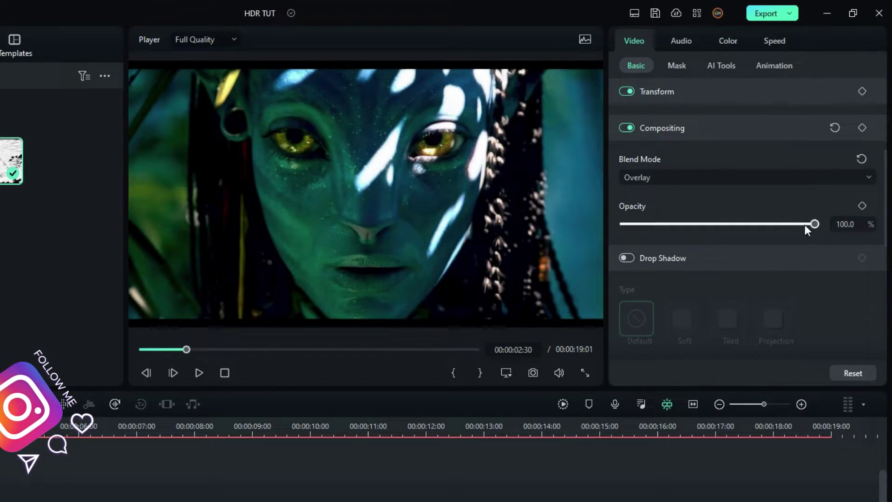
{"action": "left_click", "coordinate": [850, 224]}
{"action": "type", "text": "50"}
{"action": "key", "text": "Return"}
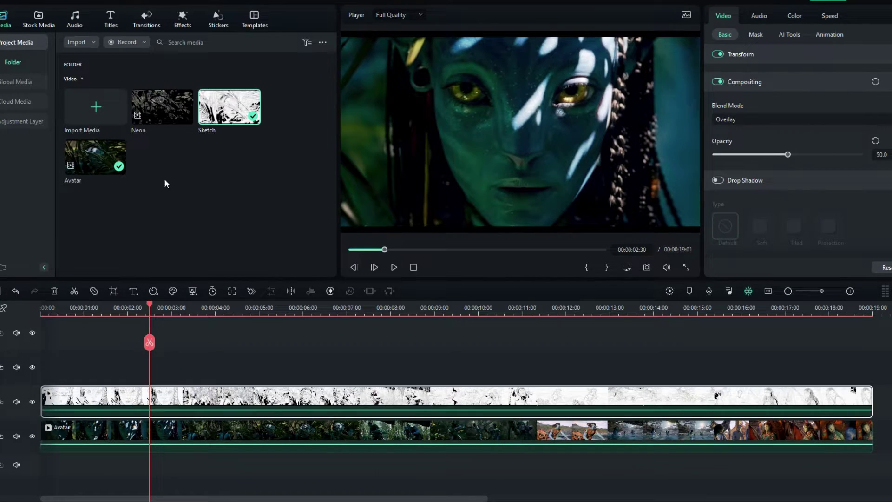
Place the Neon clip on track 3 above Sketch with the Color Dodge blend mode
{"action": "left_click_drag", "start_coordinate": [273, 306], "coordinate": [44, 367]}
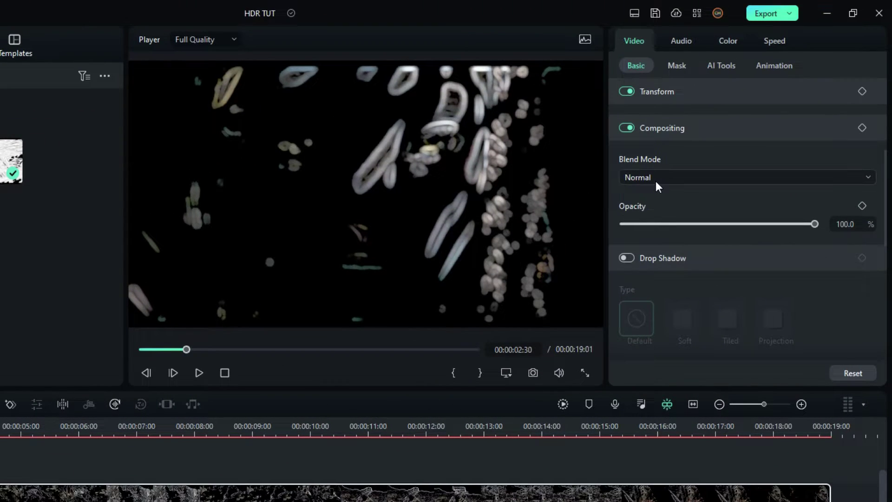
{"action": "left_click", "coordinate": [656, 180]}
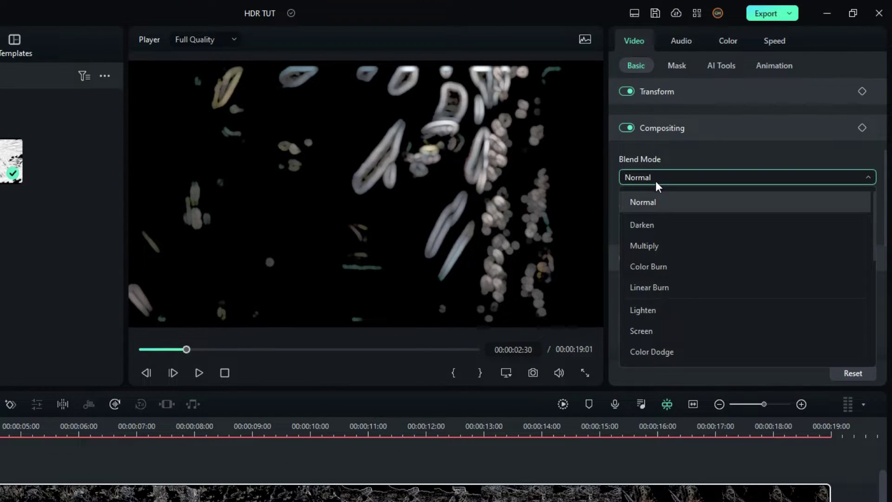
{"action": "left_click", "coordinate": [665, 352]}
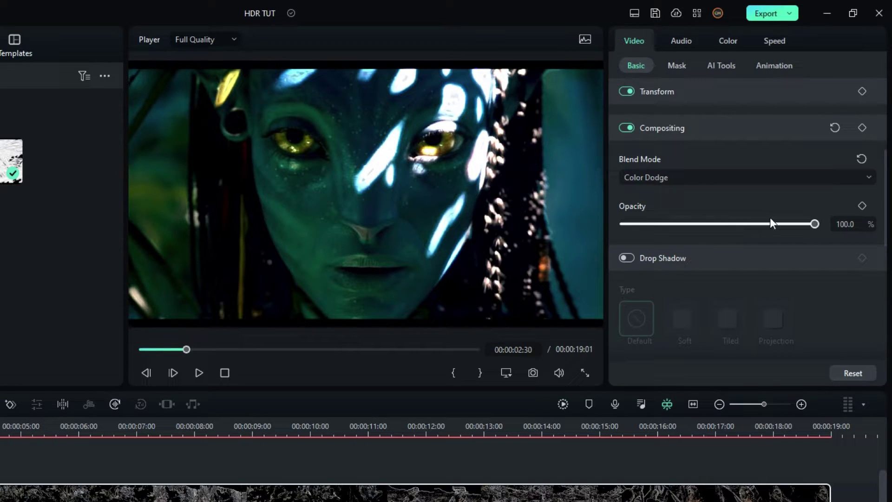
Set the Neon clip's opacity to 60, then lower it to 30 while scrubbing to check
{"action": "left_click", "coordinate": [853, 222]}
{"action": "type", "text": "60"}
{"action": "key", "text": "Return"}
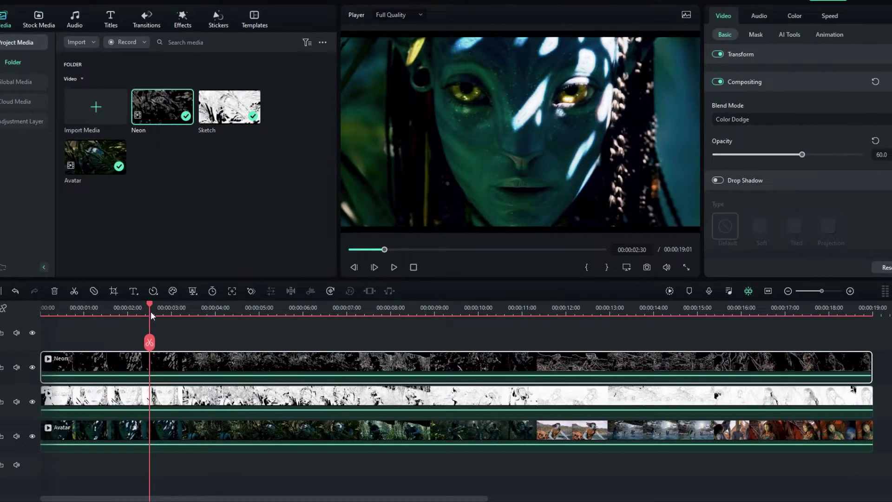
{"action": "left_click_drag", "start_coordinate": [183, 306], "coordinate": [714, 302]}
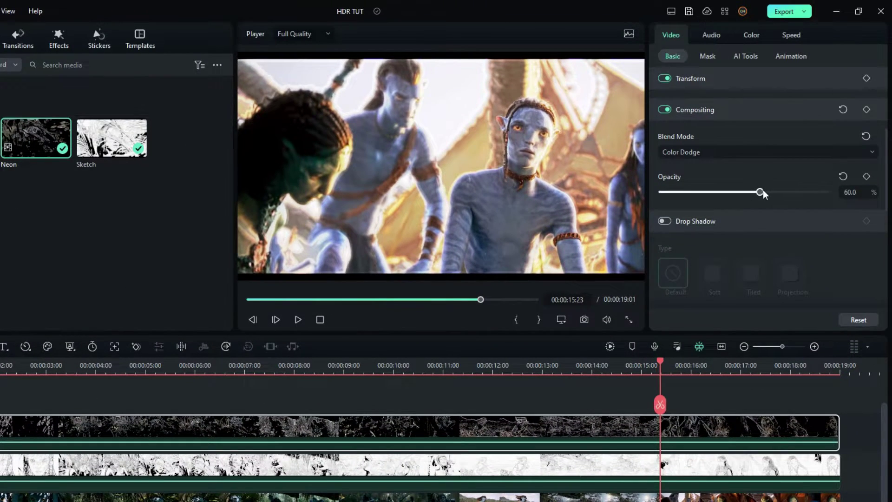
{"action": "left_click_drag", "start_coordinate": [763, 191], "coordinate": [735, 191]}
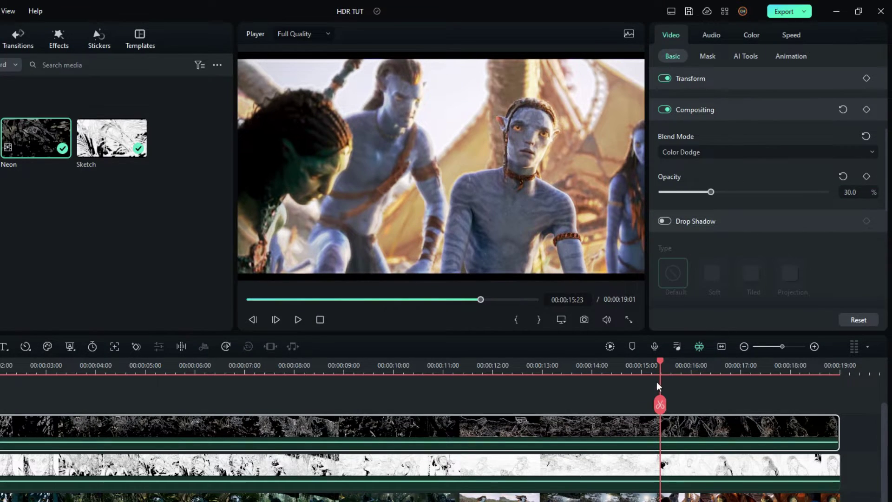
{"action": "left_click_drag", "start_coordinate": [659, 385], "coordinate": [774, 363]}
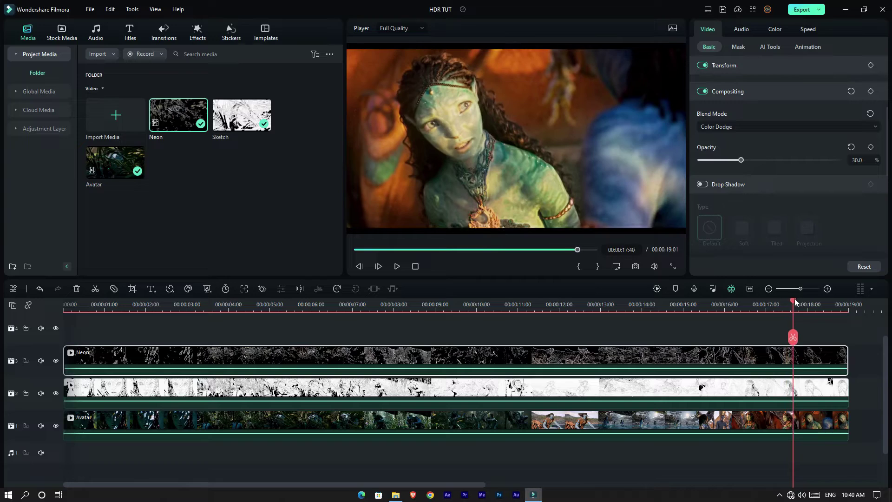
Grade the bottom Avatar clip: Brightness 5, Contrast -10, Vibrance 20, Saturation 20
{"action": "left_click_drag", "start_coordinate": [795, 302], "coordinate": [316, 300]}
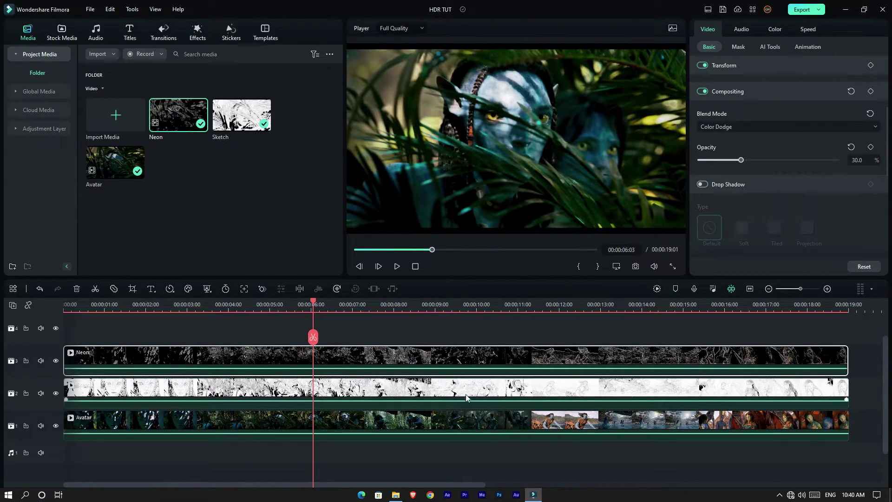
{"action": "left_click", "coordinate": [414, 420]}
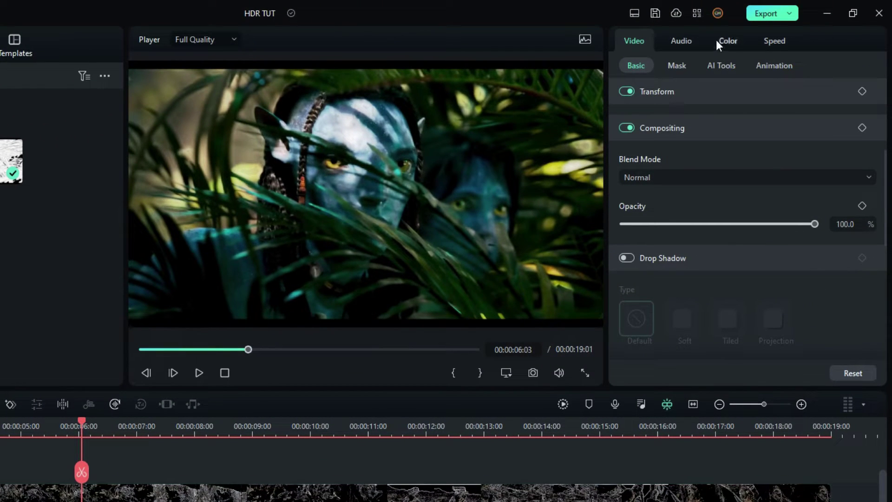
{"action": "left_click", "coordinate": [723, 41]}
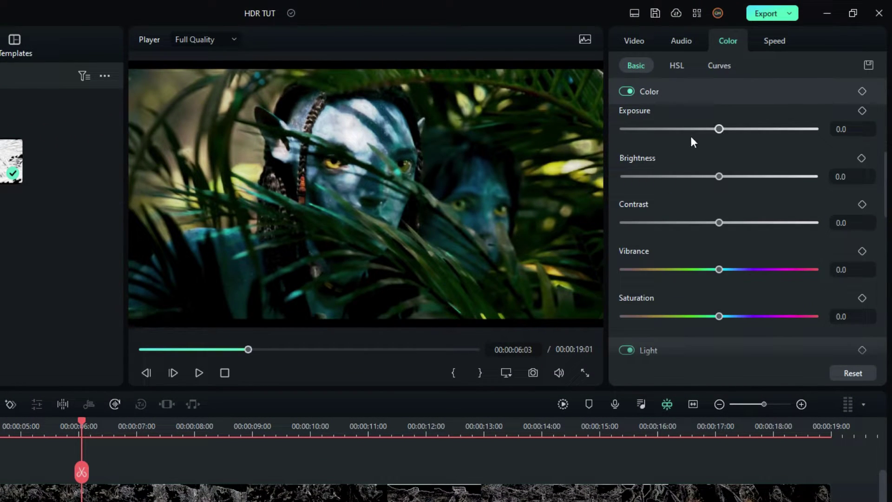
{"action": "scroll", "coordinate": [821, 185], "scroll_direction": "up", "scroll_amount": 3}
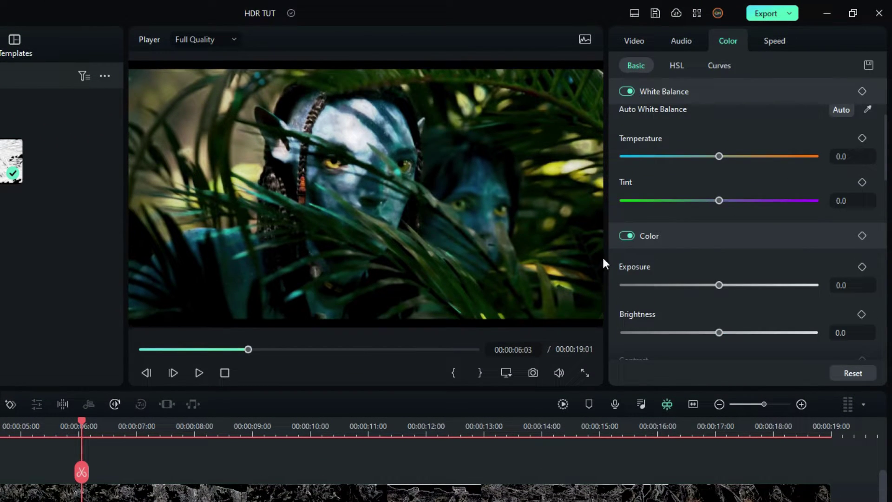
{"action": "scroll", "coordinate": [669, 251], "scroll_direction": "down", "scroll_amount": 3}
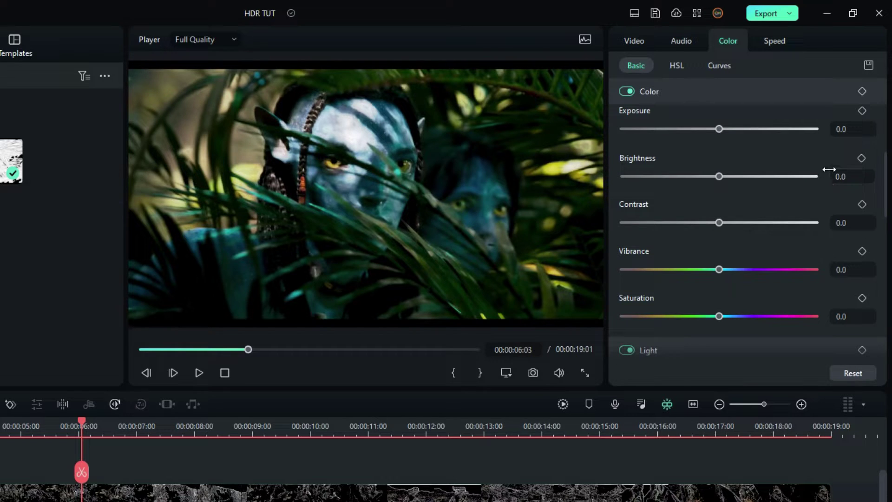
{"action": "left_click", "coordinate": [859, 171]}
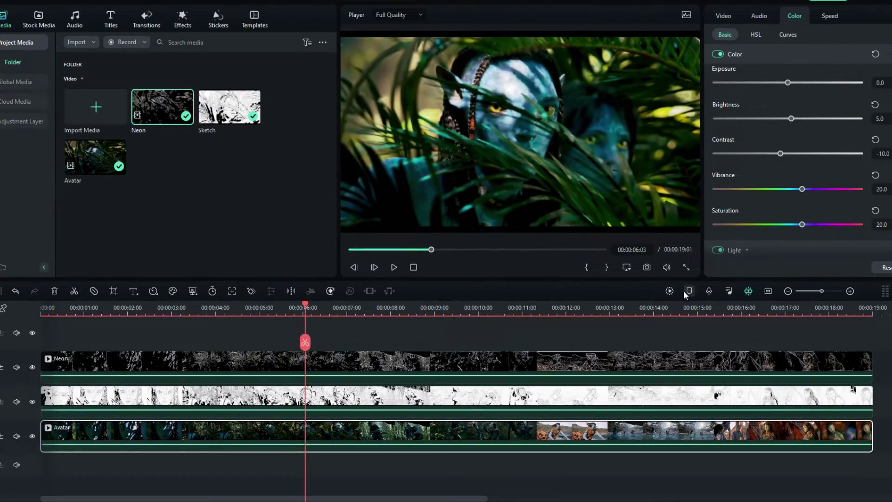
Render a preview of the graded clip and drop another Avatar copy onto a new top track
{"action": "left_click", "coordinate": [670, 291]}
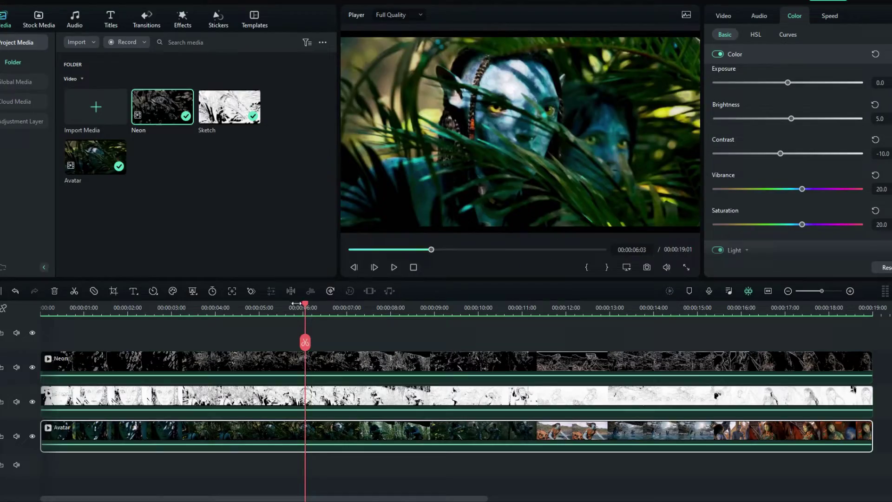
{"action": "left_click_drag", "start_coordinate": [305, 342], "coordinate": [701, 343]}
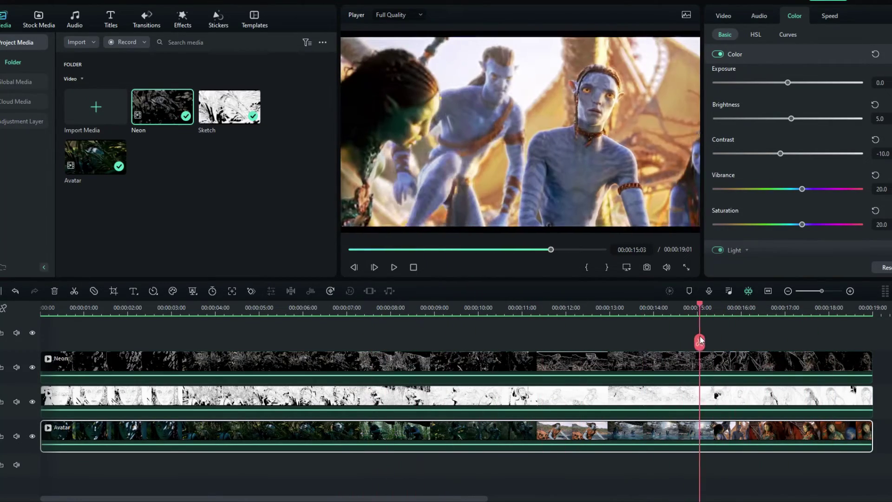
{"action": "left_click_drag", "start_coordinate": [95, 157], "coordinate": [19, 342]}
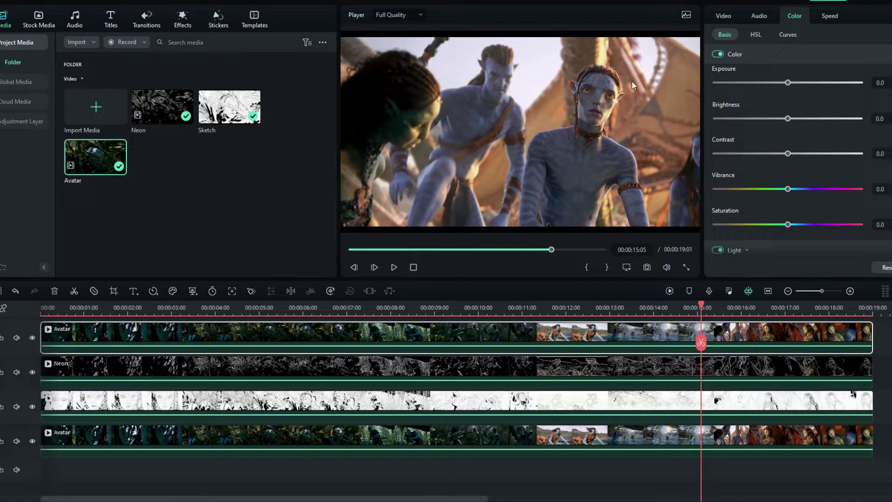
Move the Avatar copy onto its own top track and give it the reddish colour mark
{"action": "left_click_drag", "start_coordinate": [93, 331], "coordinate": [97, 308]}
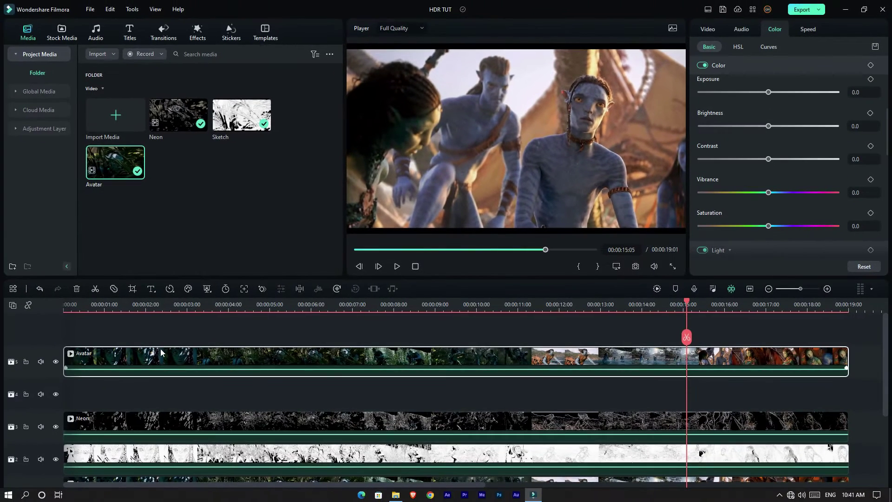
{"action": "right_click", "coordinate": [145, 330]}
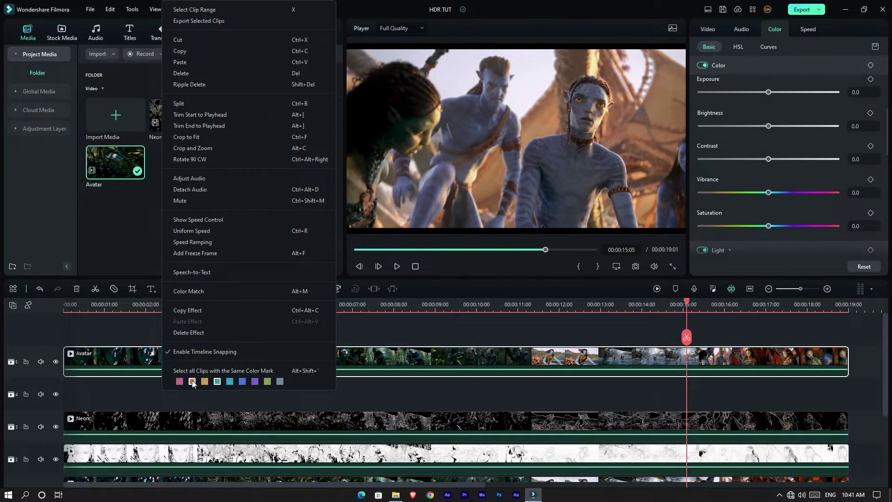
{"action": "left_click", "coordinate": [192, 381]}
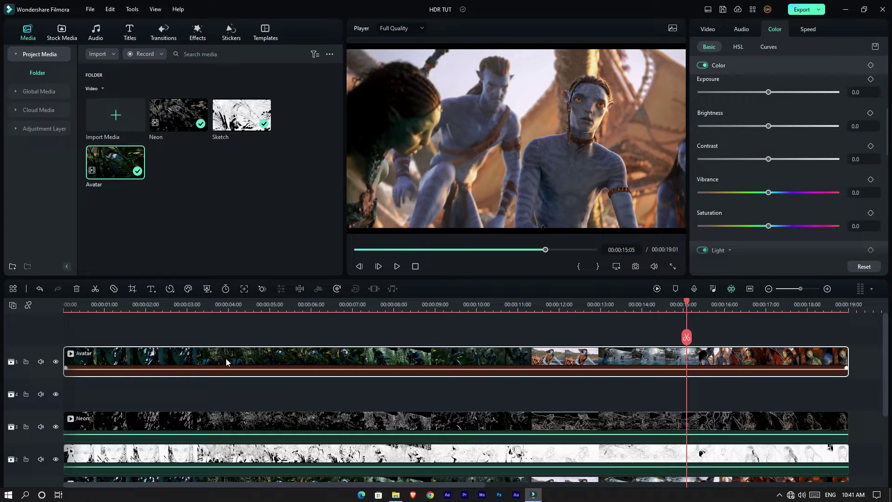
Hide the top Avatar track and play the layered composite from the start
{"action": "left_click", "coordinate": [56, 362]}
{"action": "left_click", "coordinate": [55, 362]}
{"action": "left_click", "coordinate": [55, 362]}
{"action": "scroll", "coordinate": [164, 346], "scroll_direction": "down", "scroll_amount": 2}
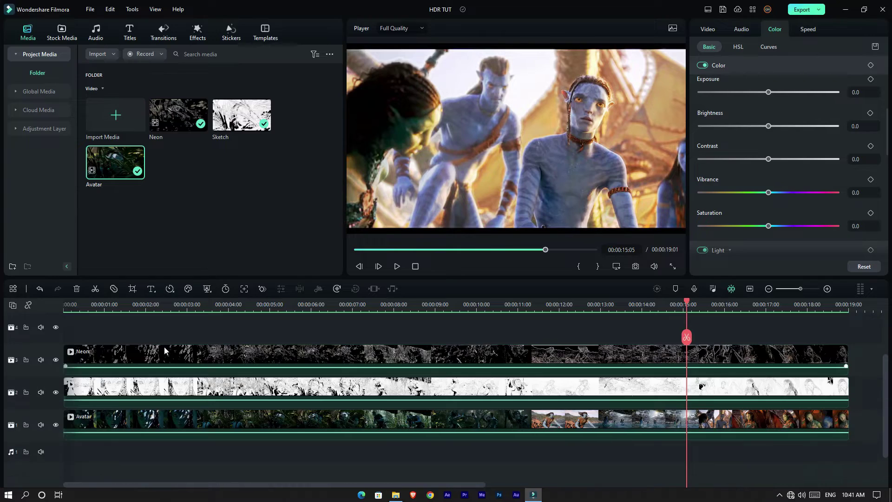
{"action": "left_click", "coordinate": [68, 305]}
{"action": "key", "text": "space"}
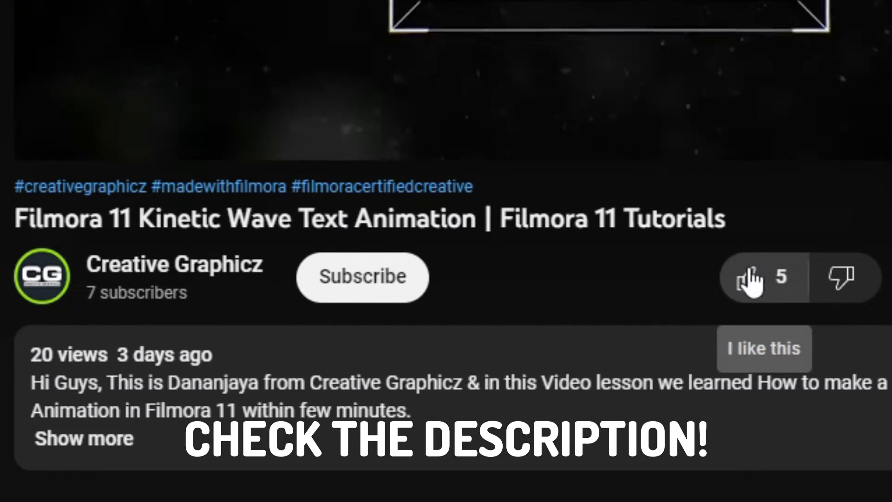
Like the video, subscribe with All notifications, and type 'Cool' as a new comment
{"action": "left_click", "coordinate": [751, 277]}
{"action": "left_click", "coordinate": [399, 286]}
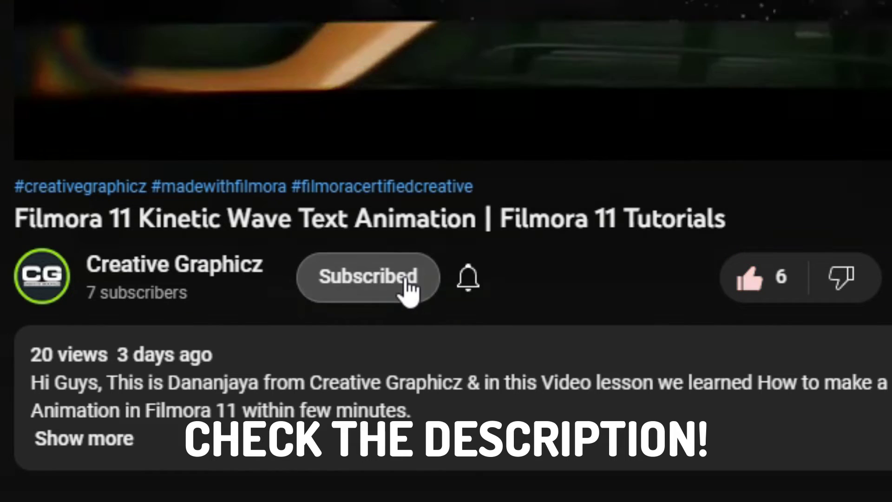
{"action": "left_click", "coordinate": [460, 290]}
{"action": "left_click", "coordinate": [558, 348]}
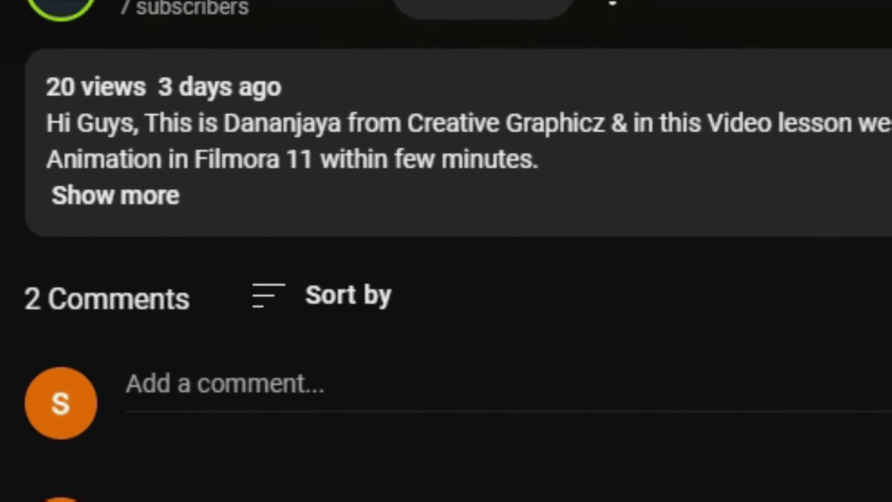
{"action": "left_click", "coordinate": [451, 383]}
{"action": "type", "text": "Cool"}
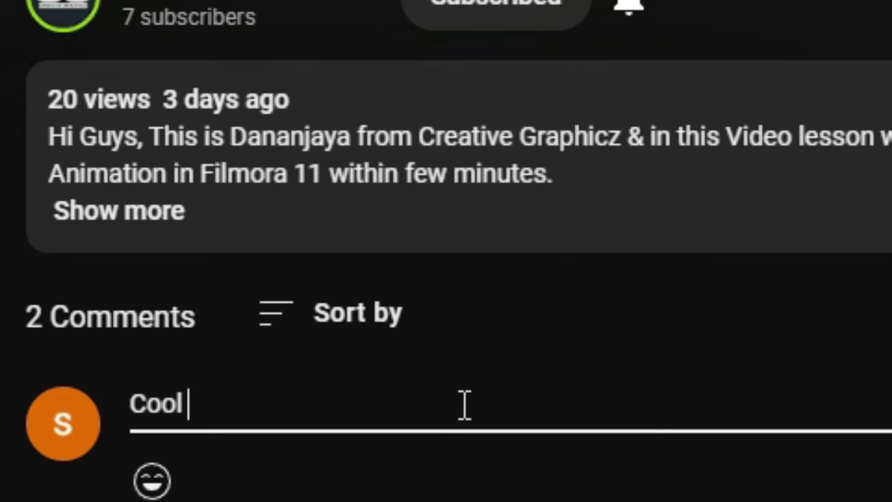